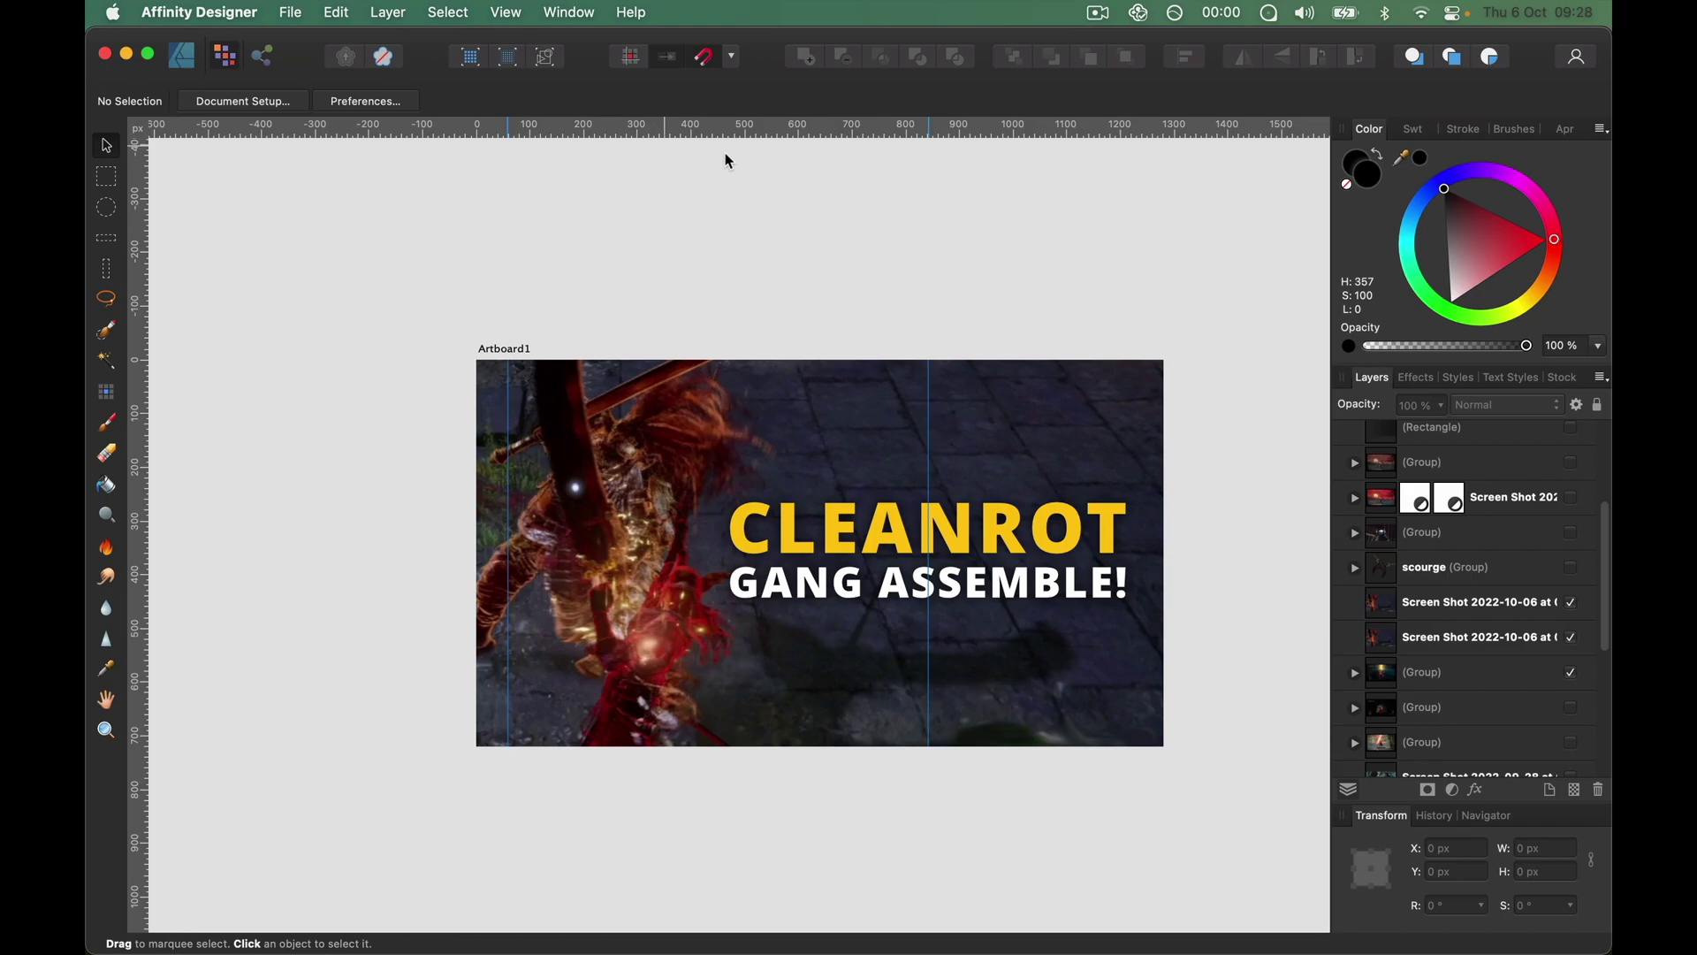
- Look through the layer stack, the MAIN TEXT group's contents, and the hidden group directly above scourge
scroll(1492, 637, "down", 1)
scroll(1492, 637, "down", 3)
scroll(1492, 638, "up", 10)
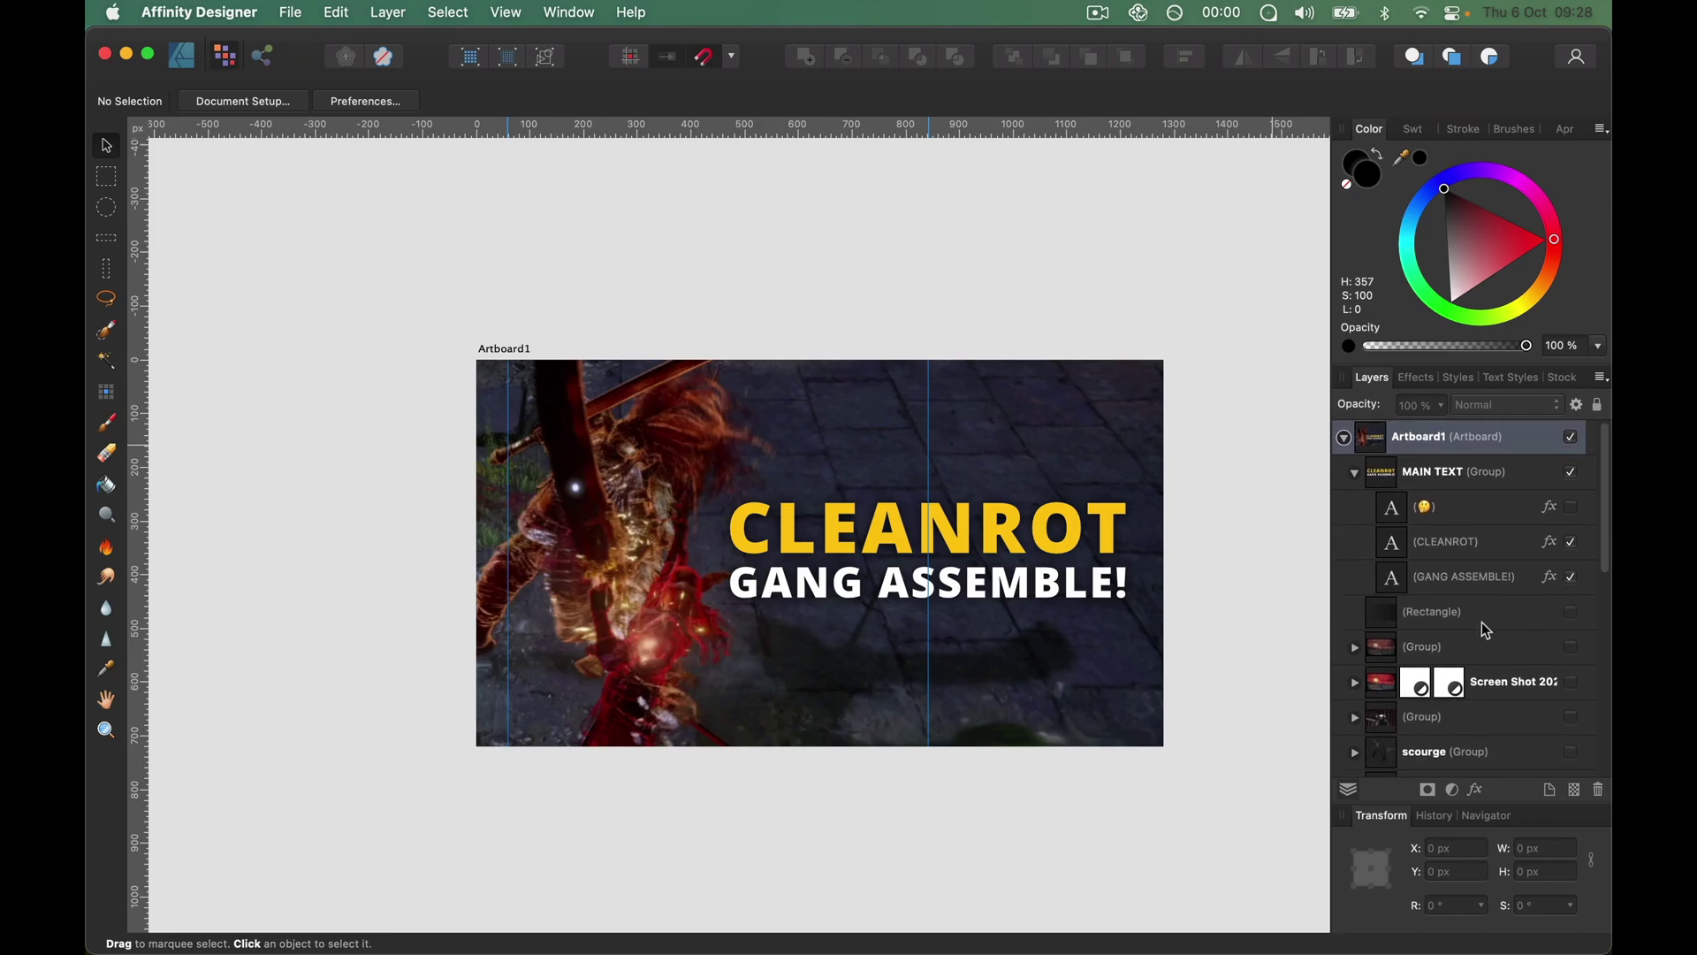
left_click(1354, 473)
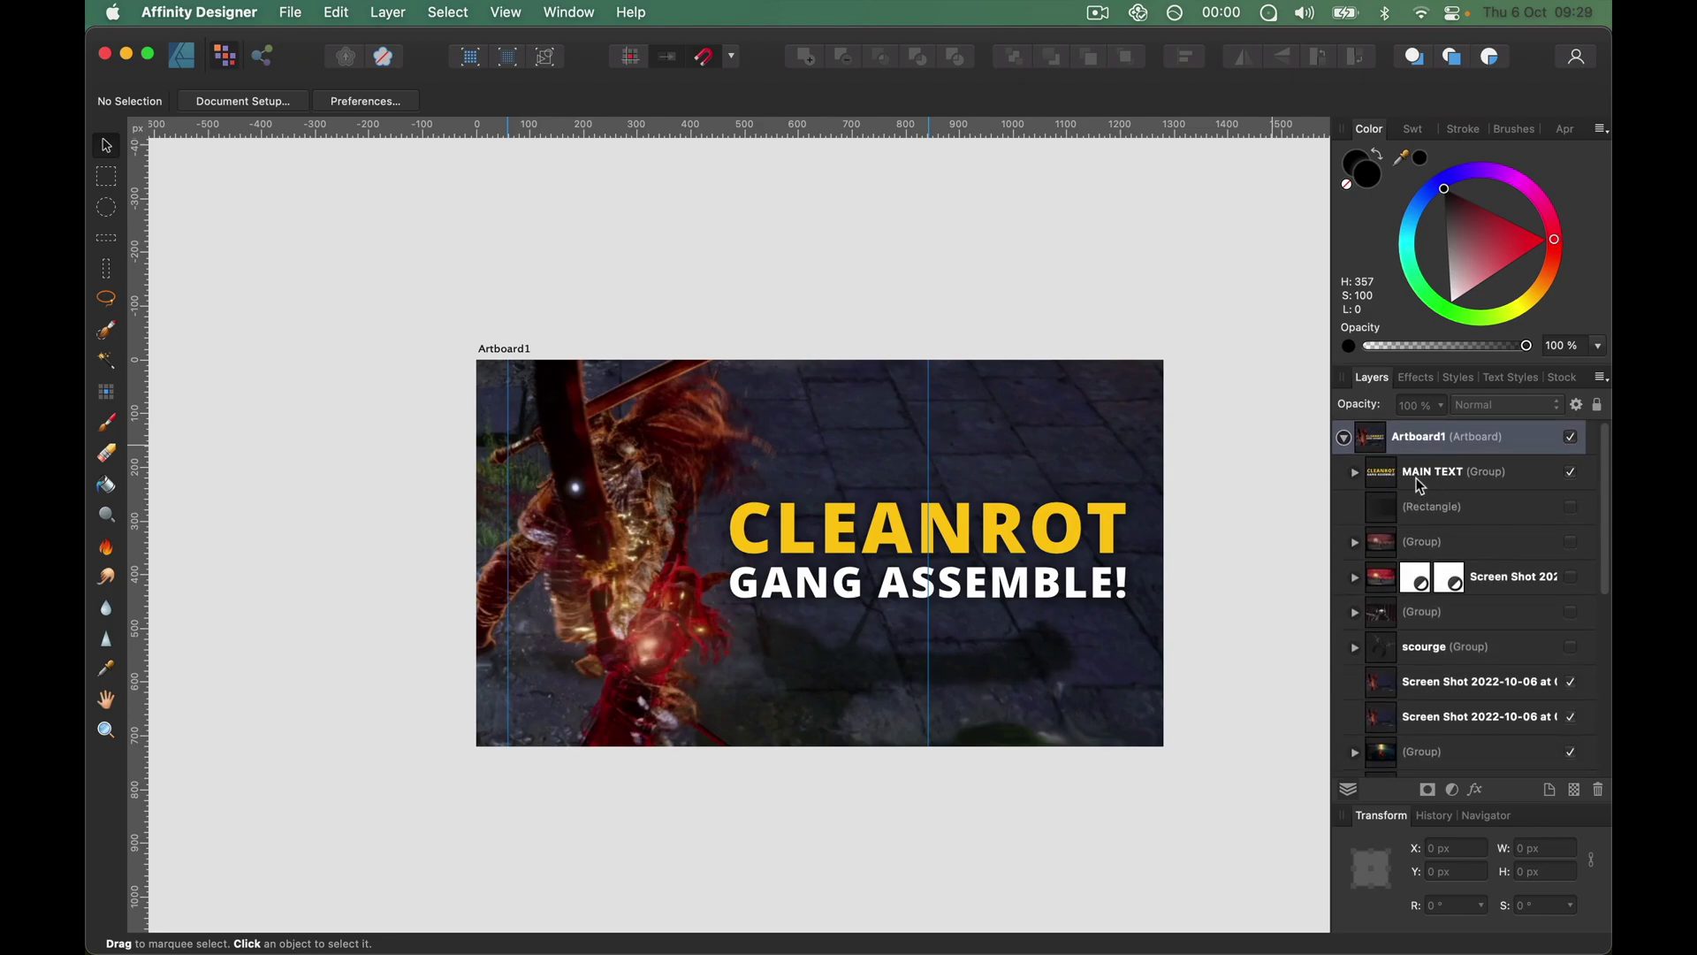
left_click(1420, 481)
left_click(1354, 472)
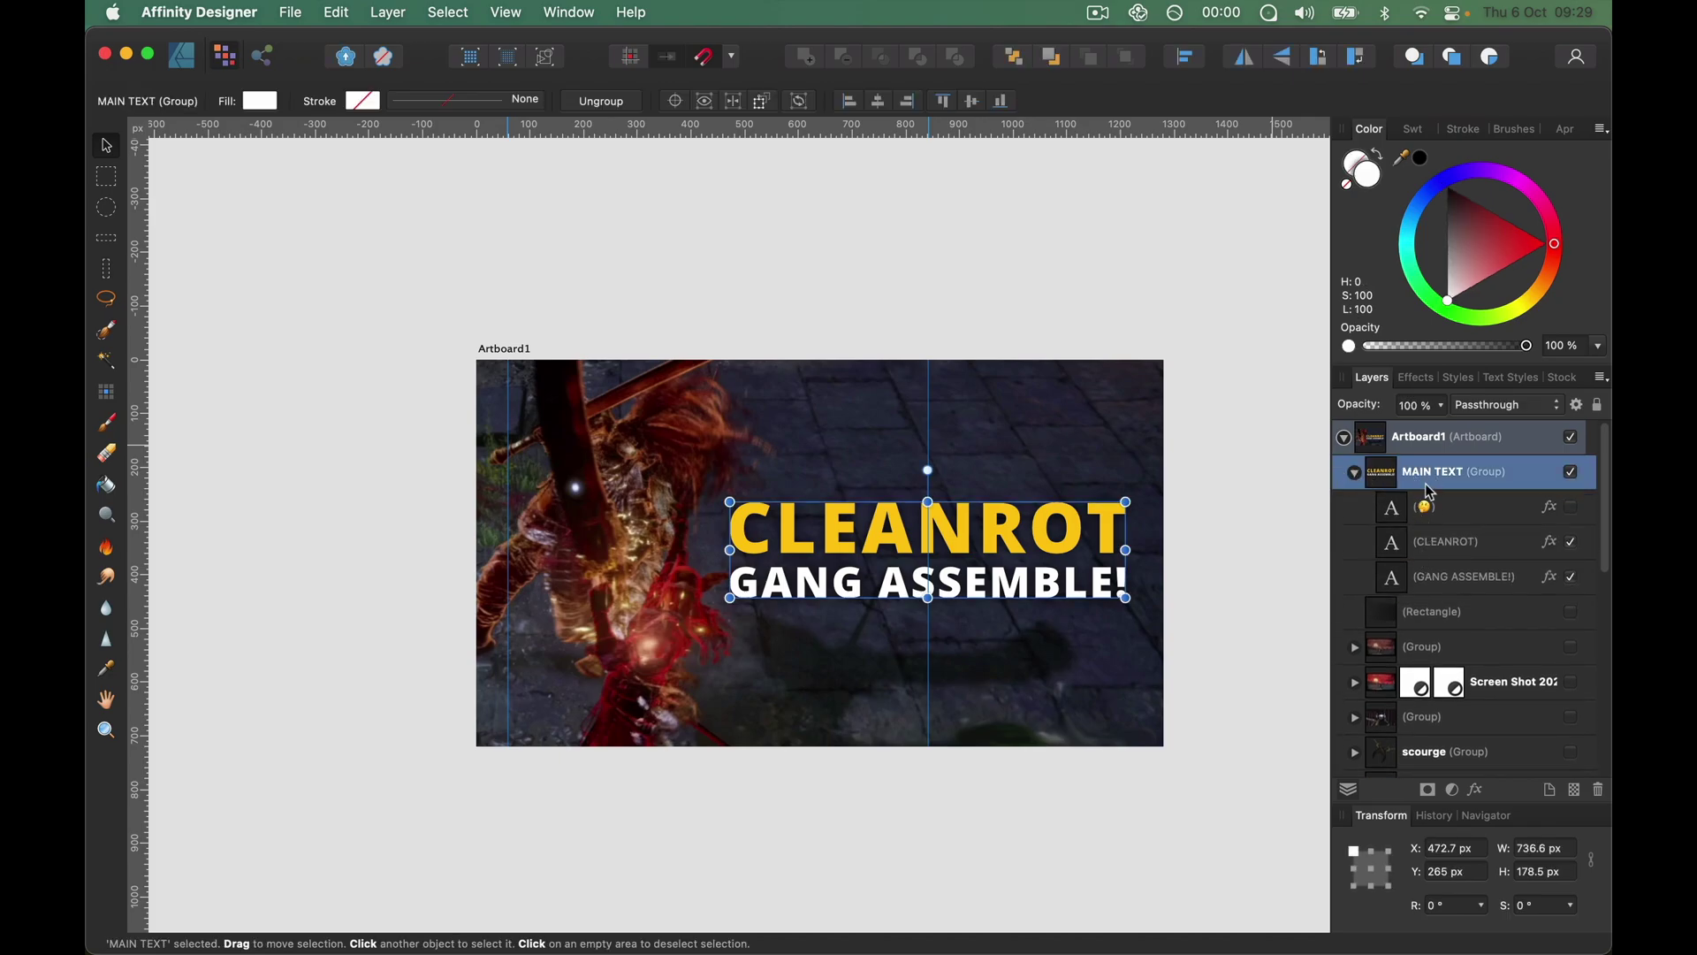
scroll(1441, 618, "down", 5)
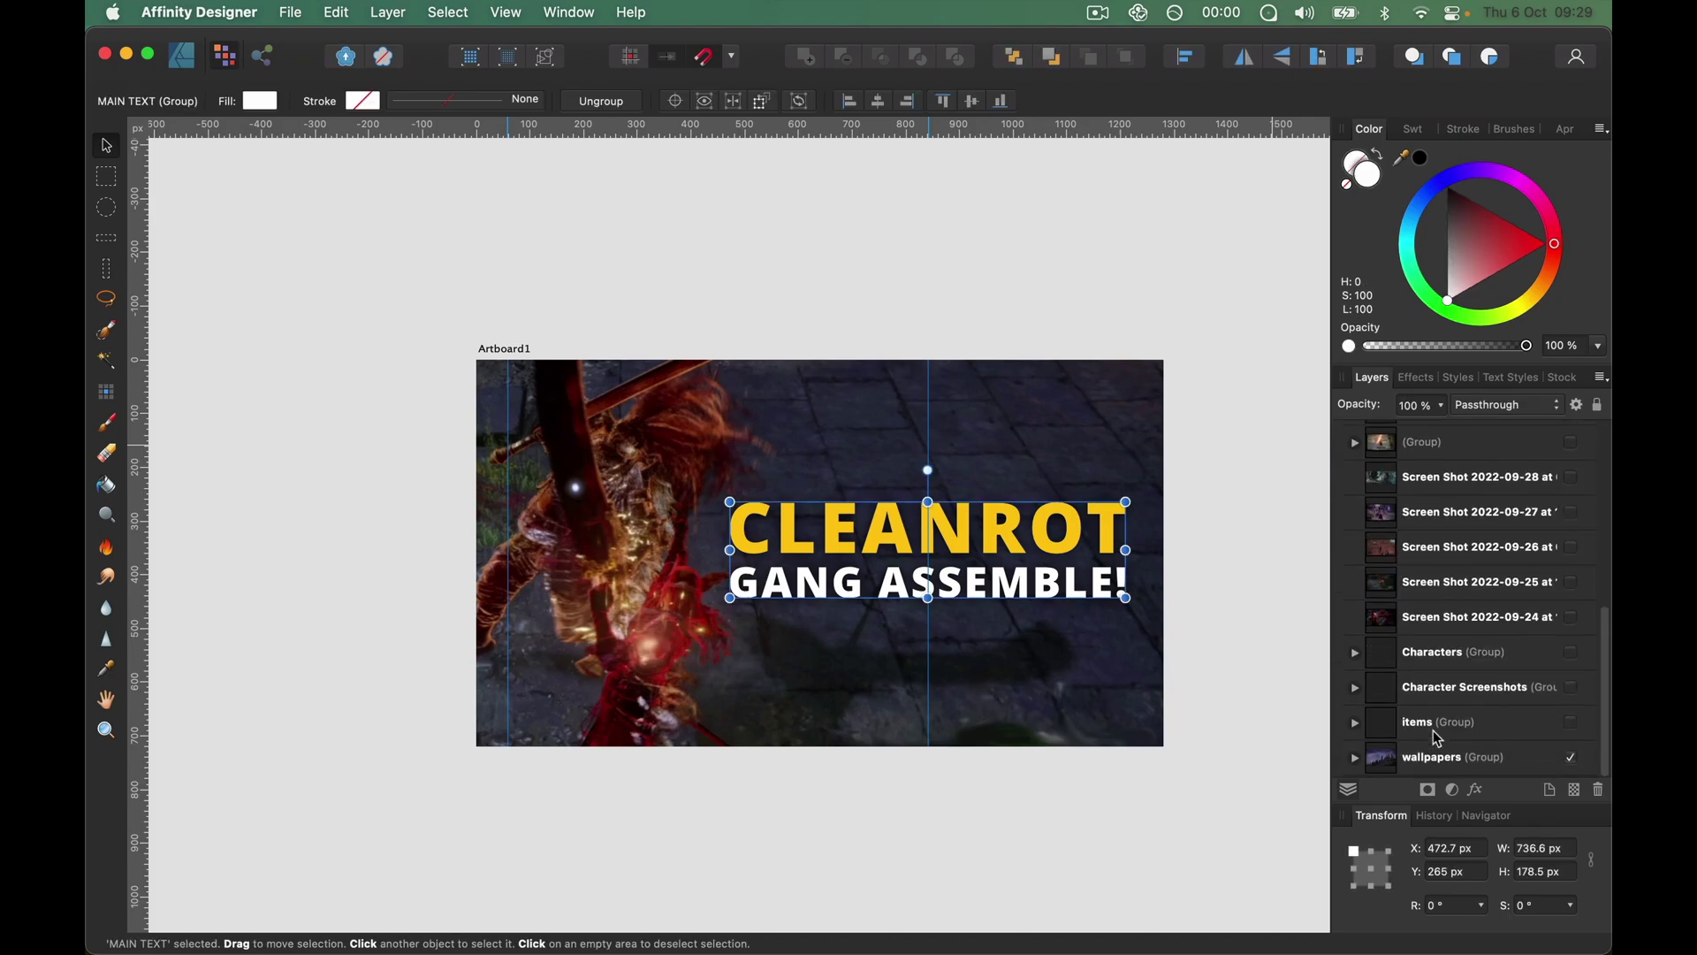
scroll(1395, 539, "up", 10)
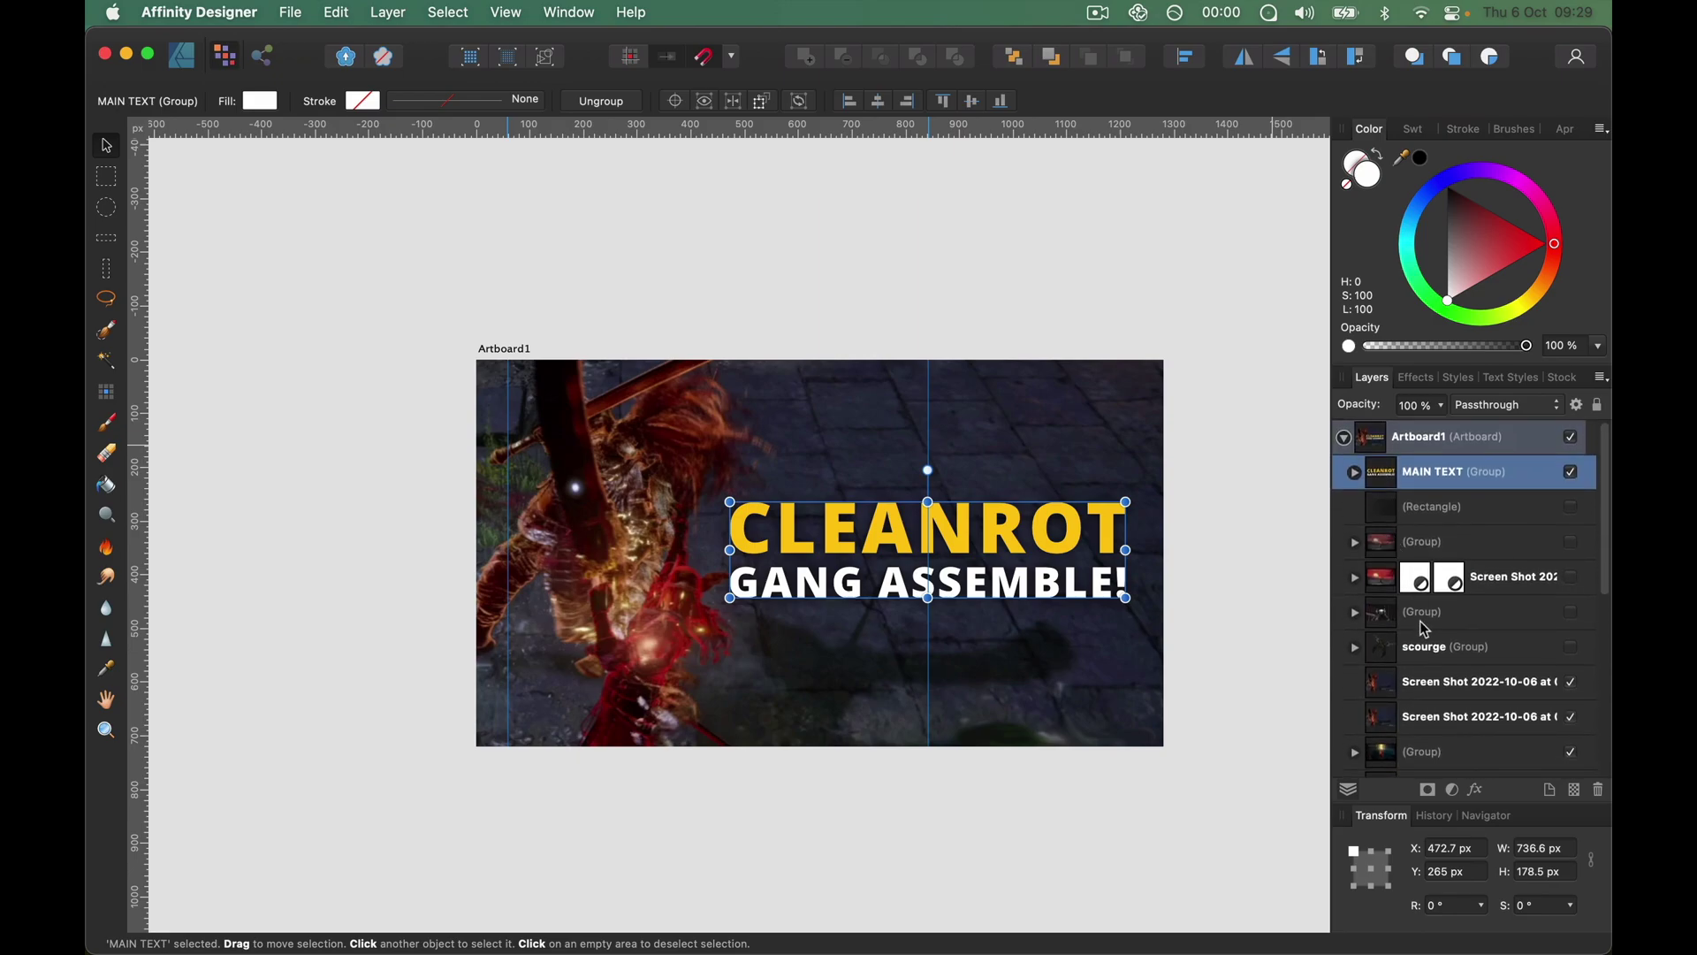
left_click(1572, 613)
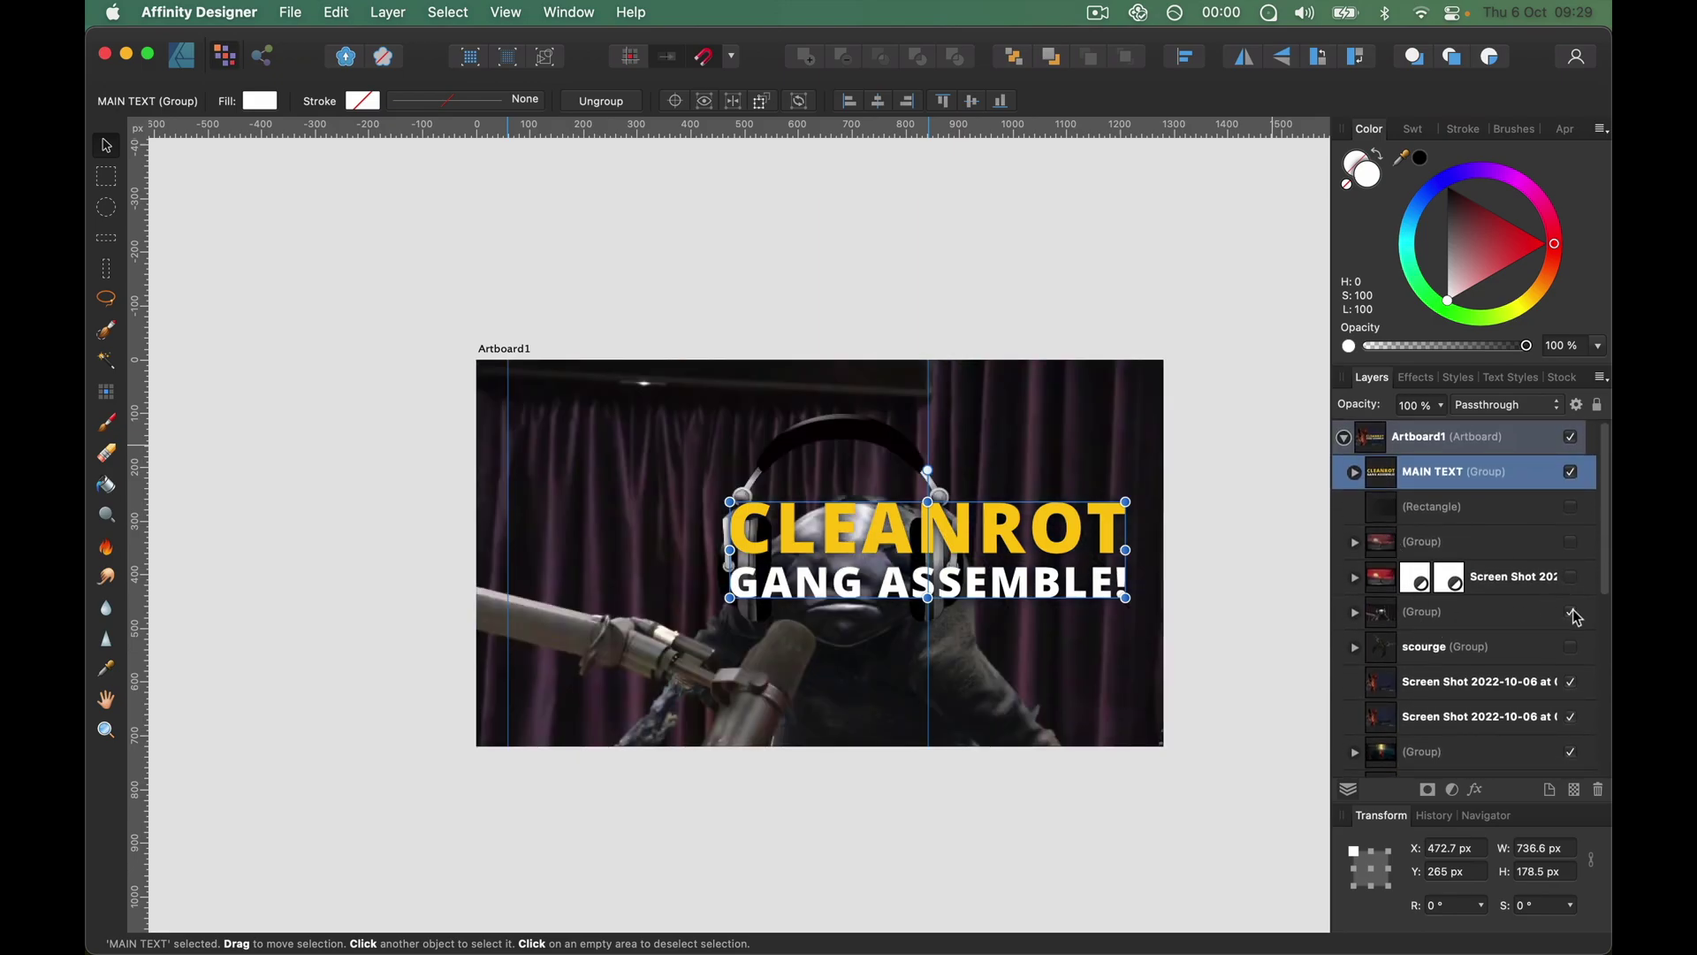
left_click(1575, 615)
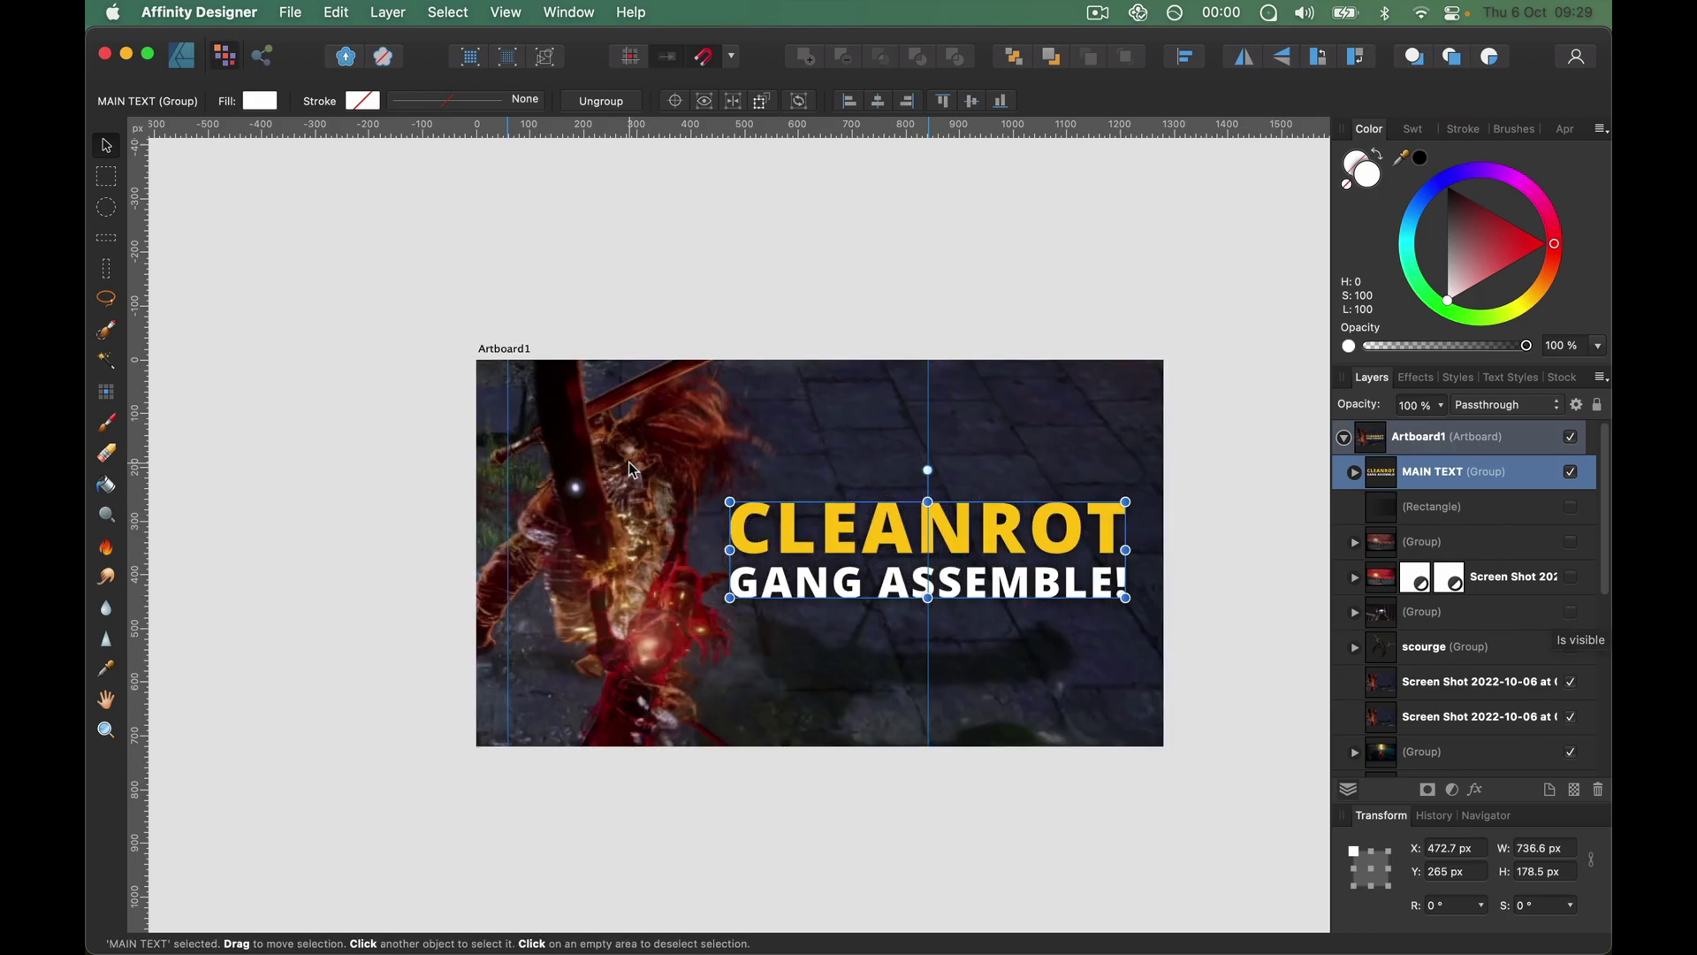
left_click(195, 13)
mouse_move(690, 949)
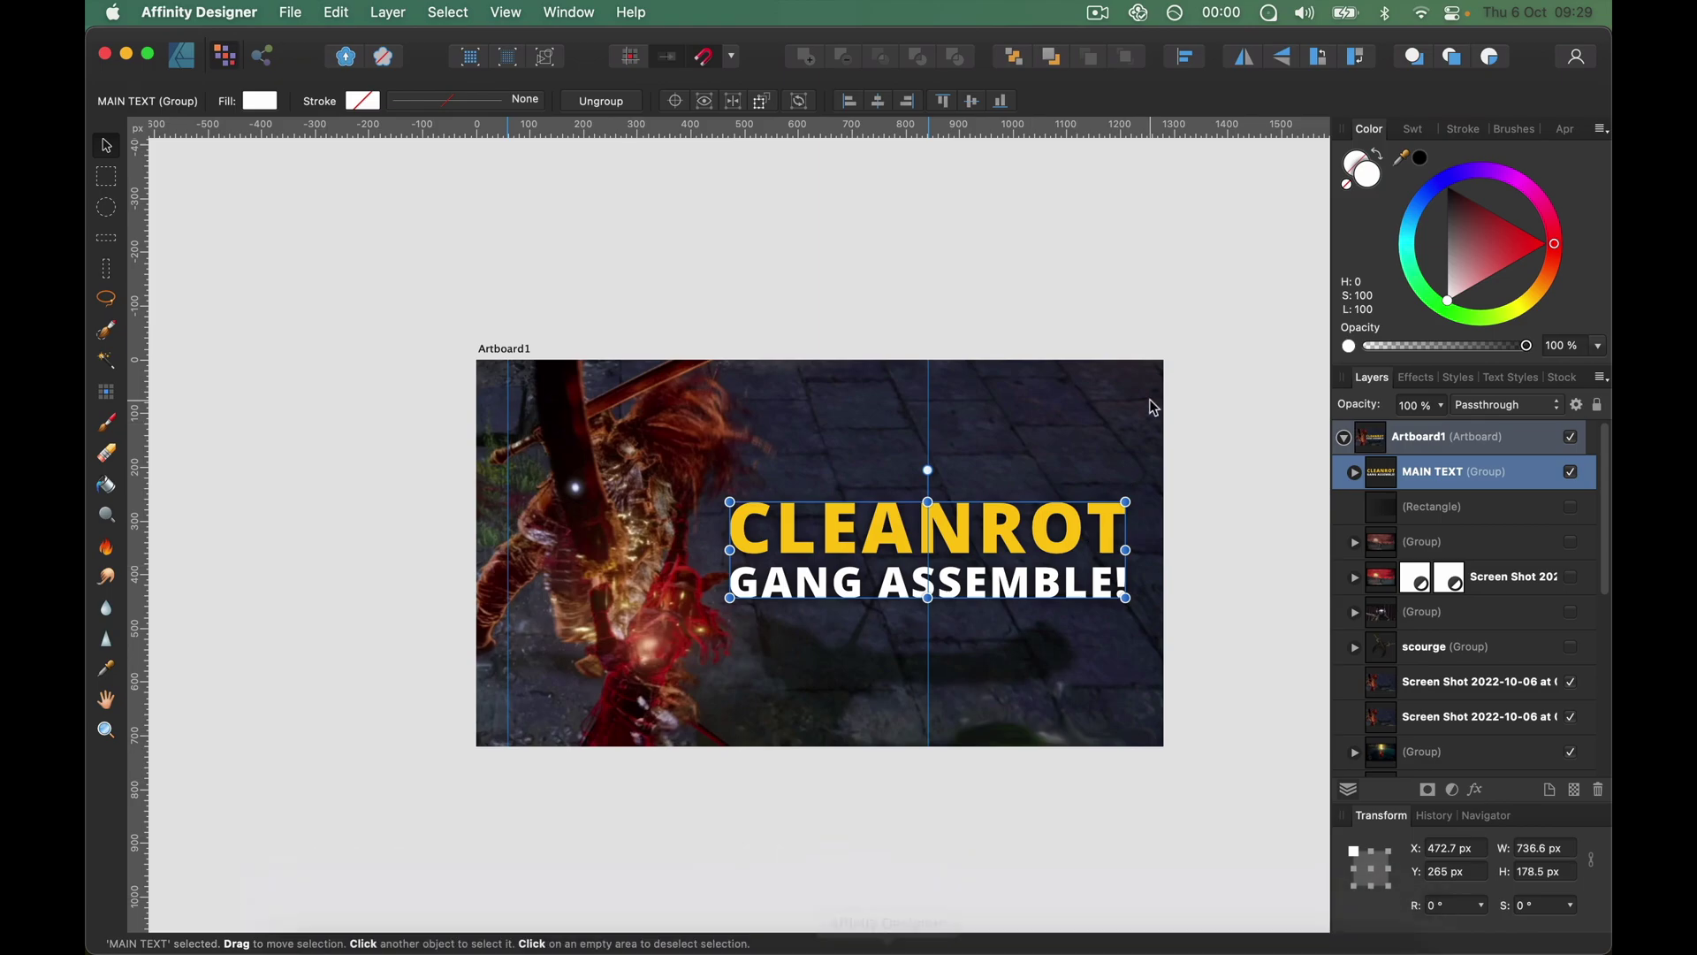
- Make the hidden Rectangle overlay beneath the MAIN TEXT group visible
left_click(1287, 511)
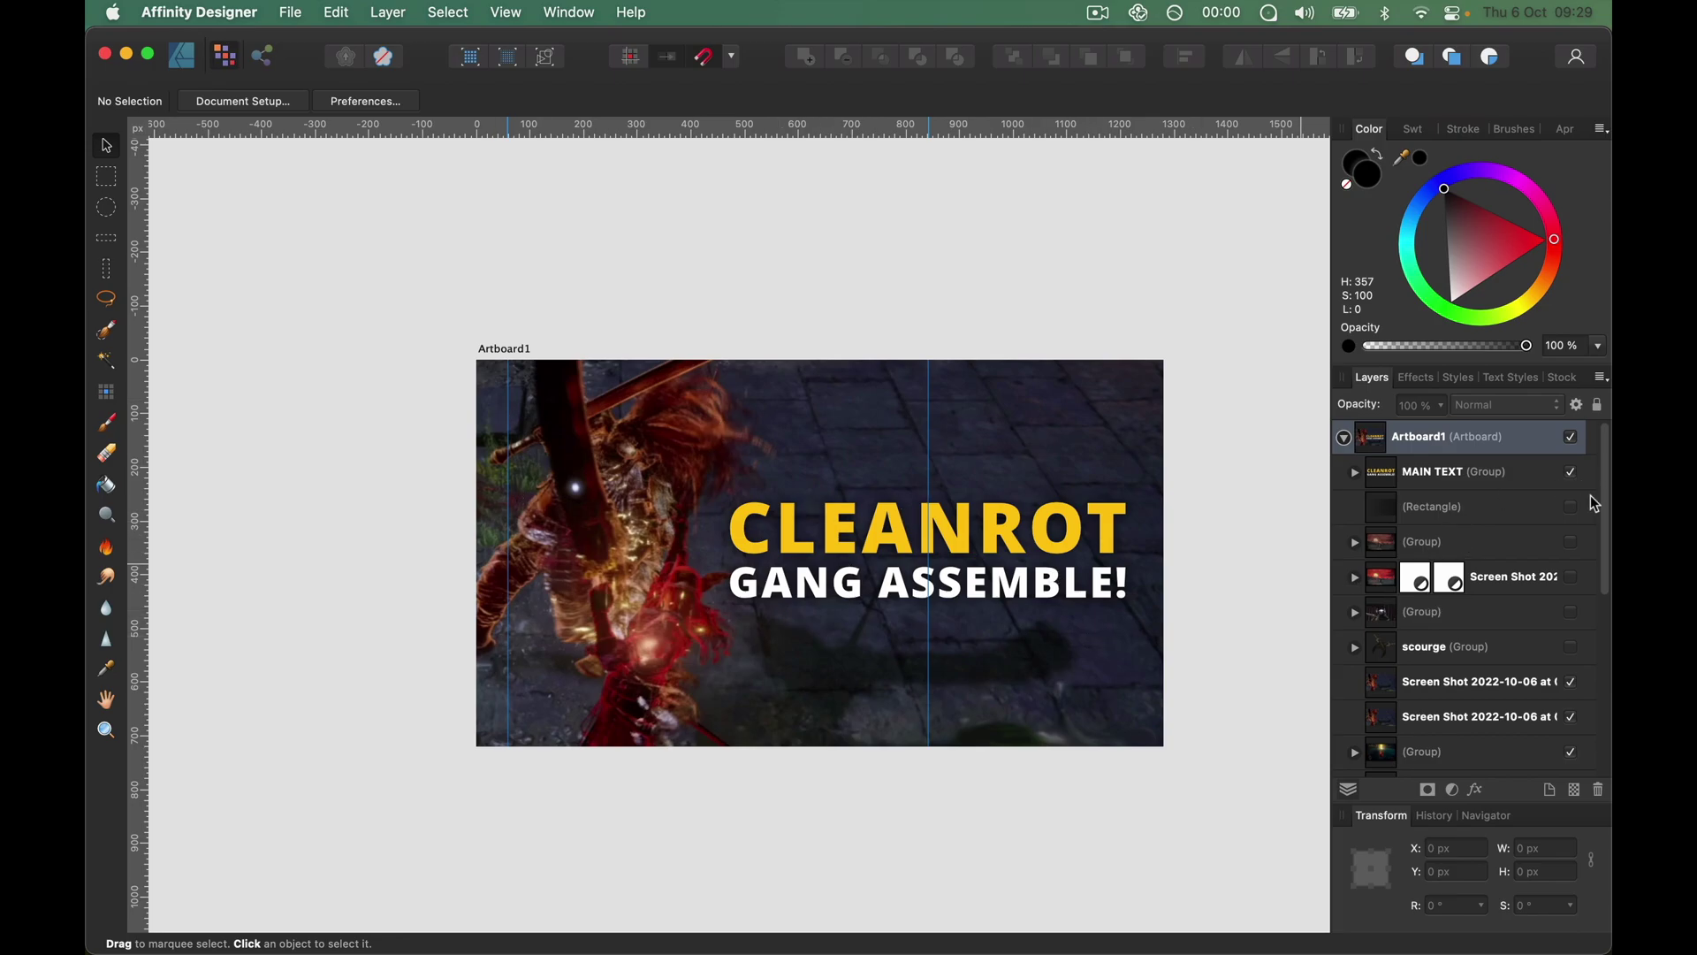
left_click(1515, 514)
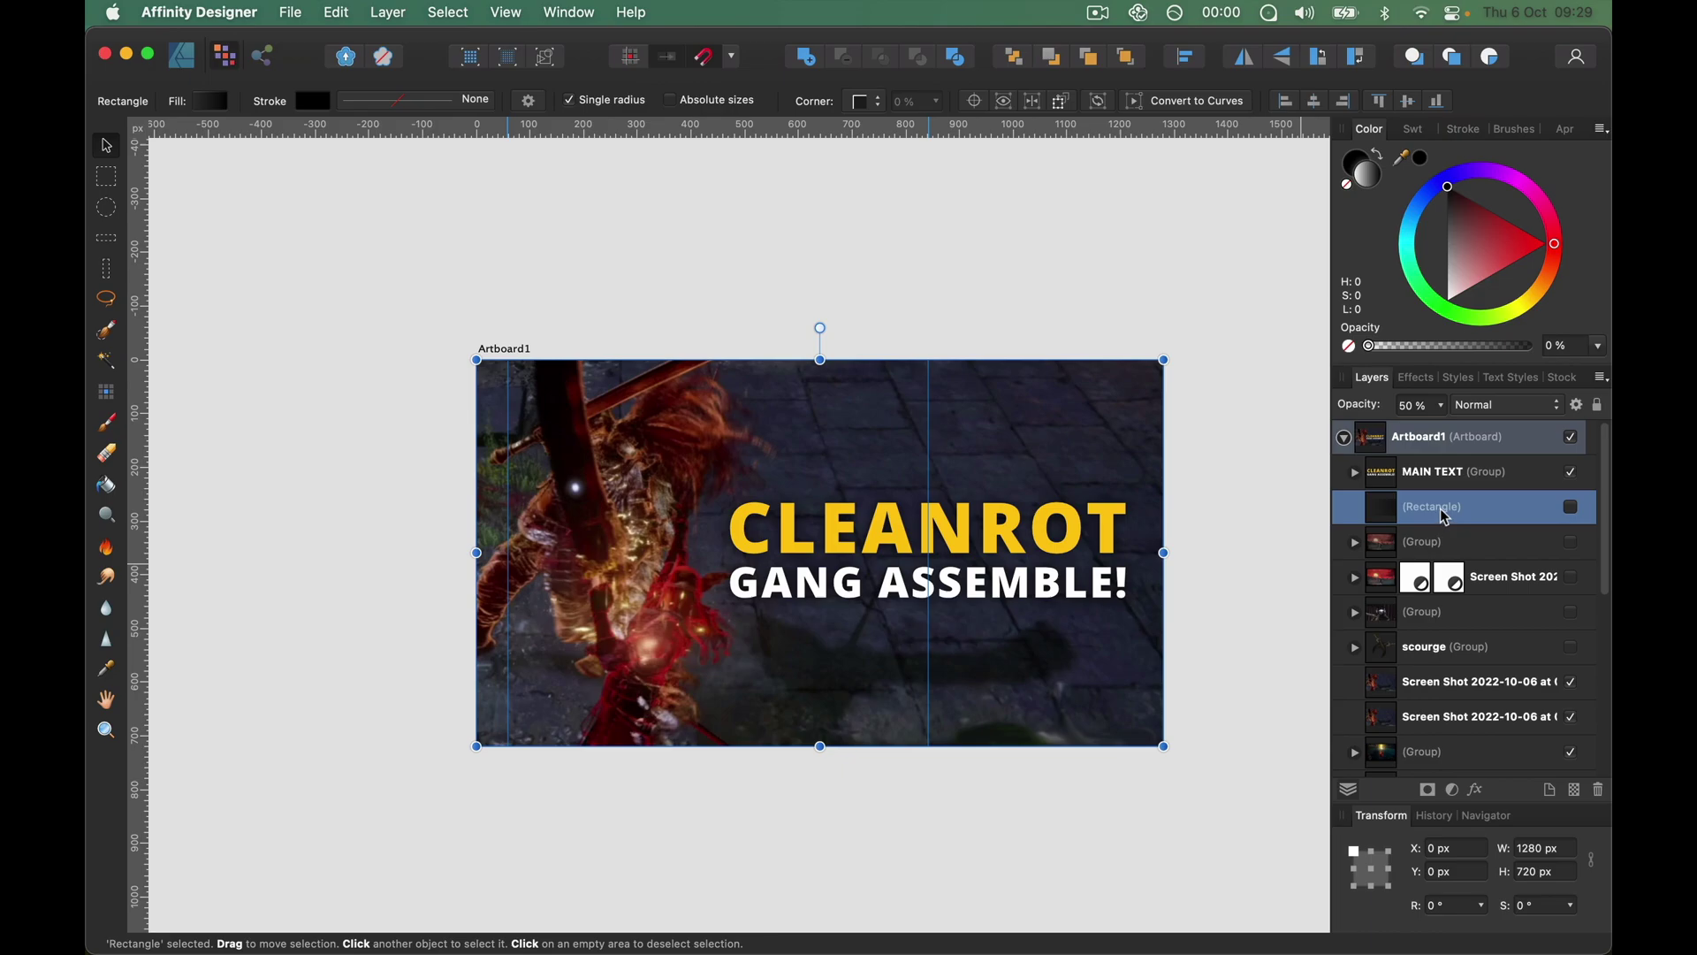
left_click(1572, 508)
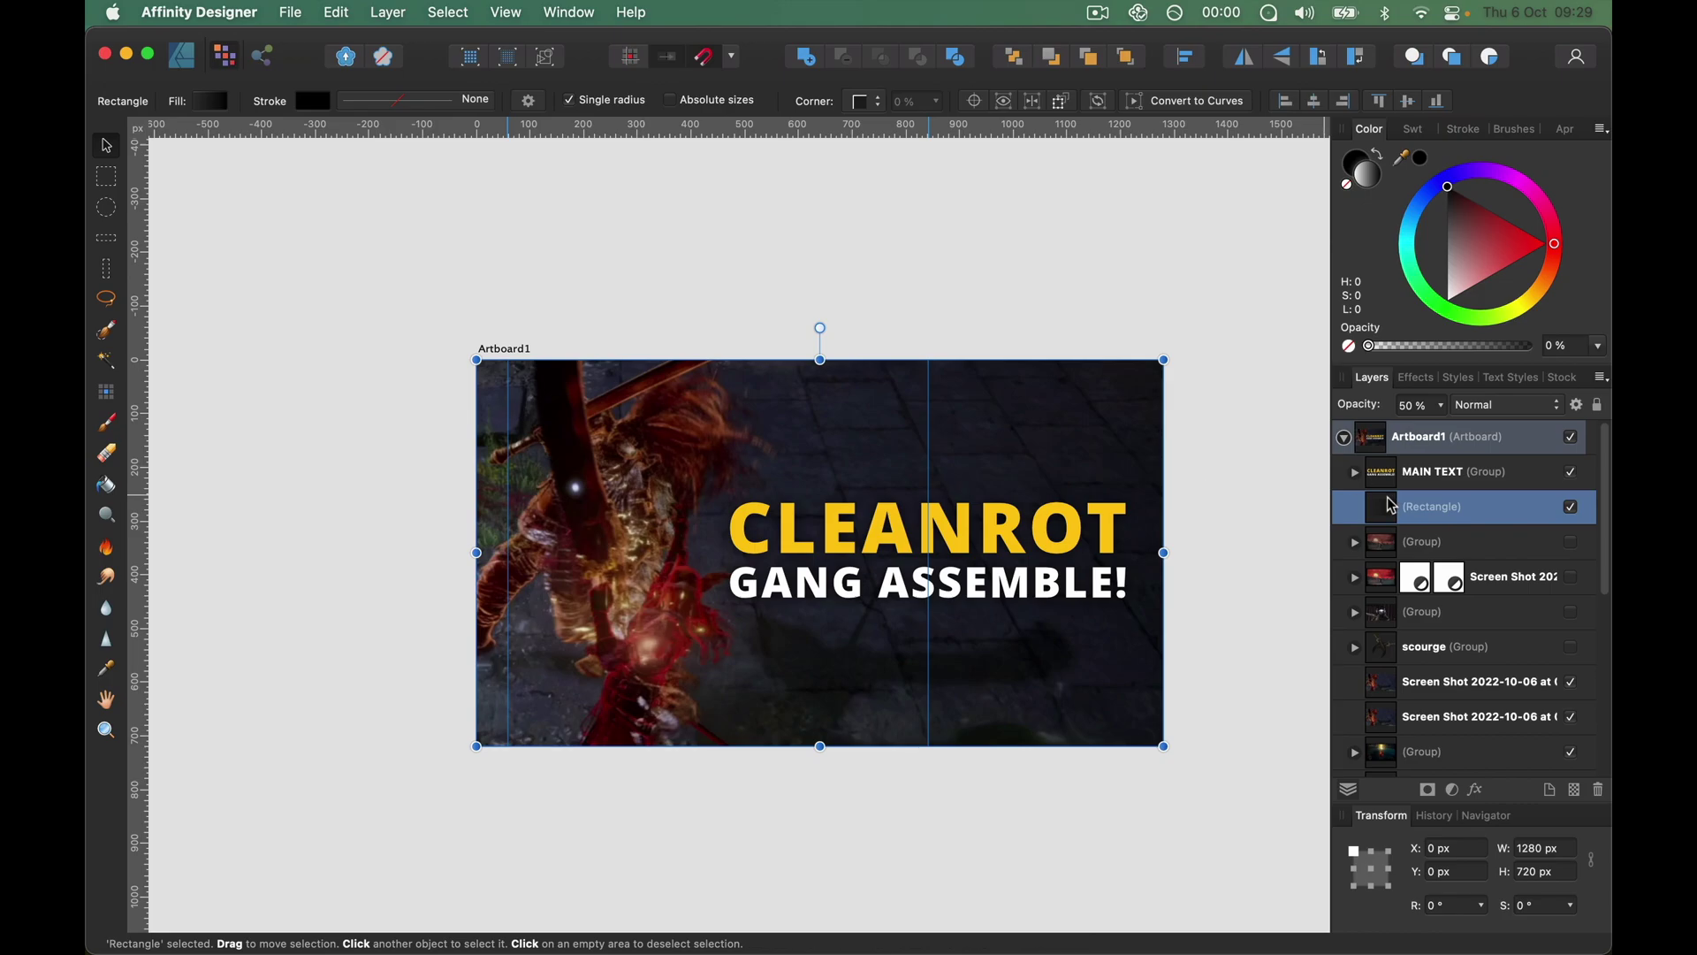
- Inspect the Rectangle's linear gradient fill, checking both end stops, their opacity and the midpoint
left_click(221, 101)
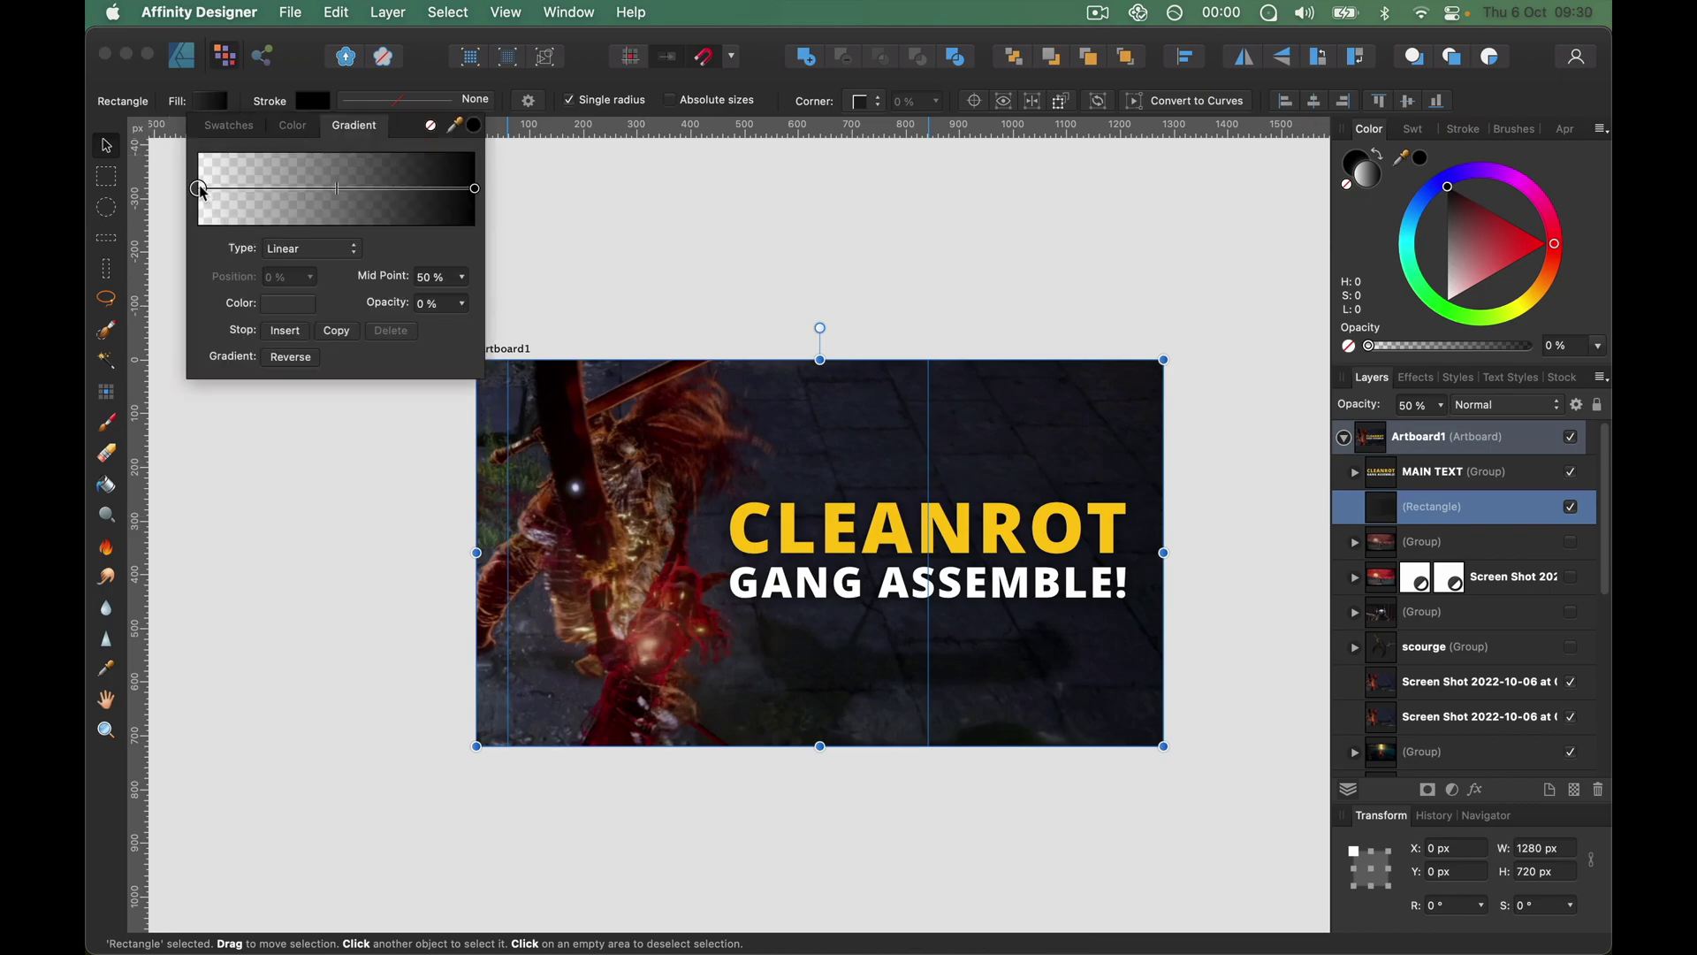
left_click(474, 188)
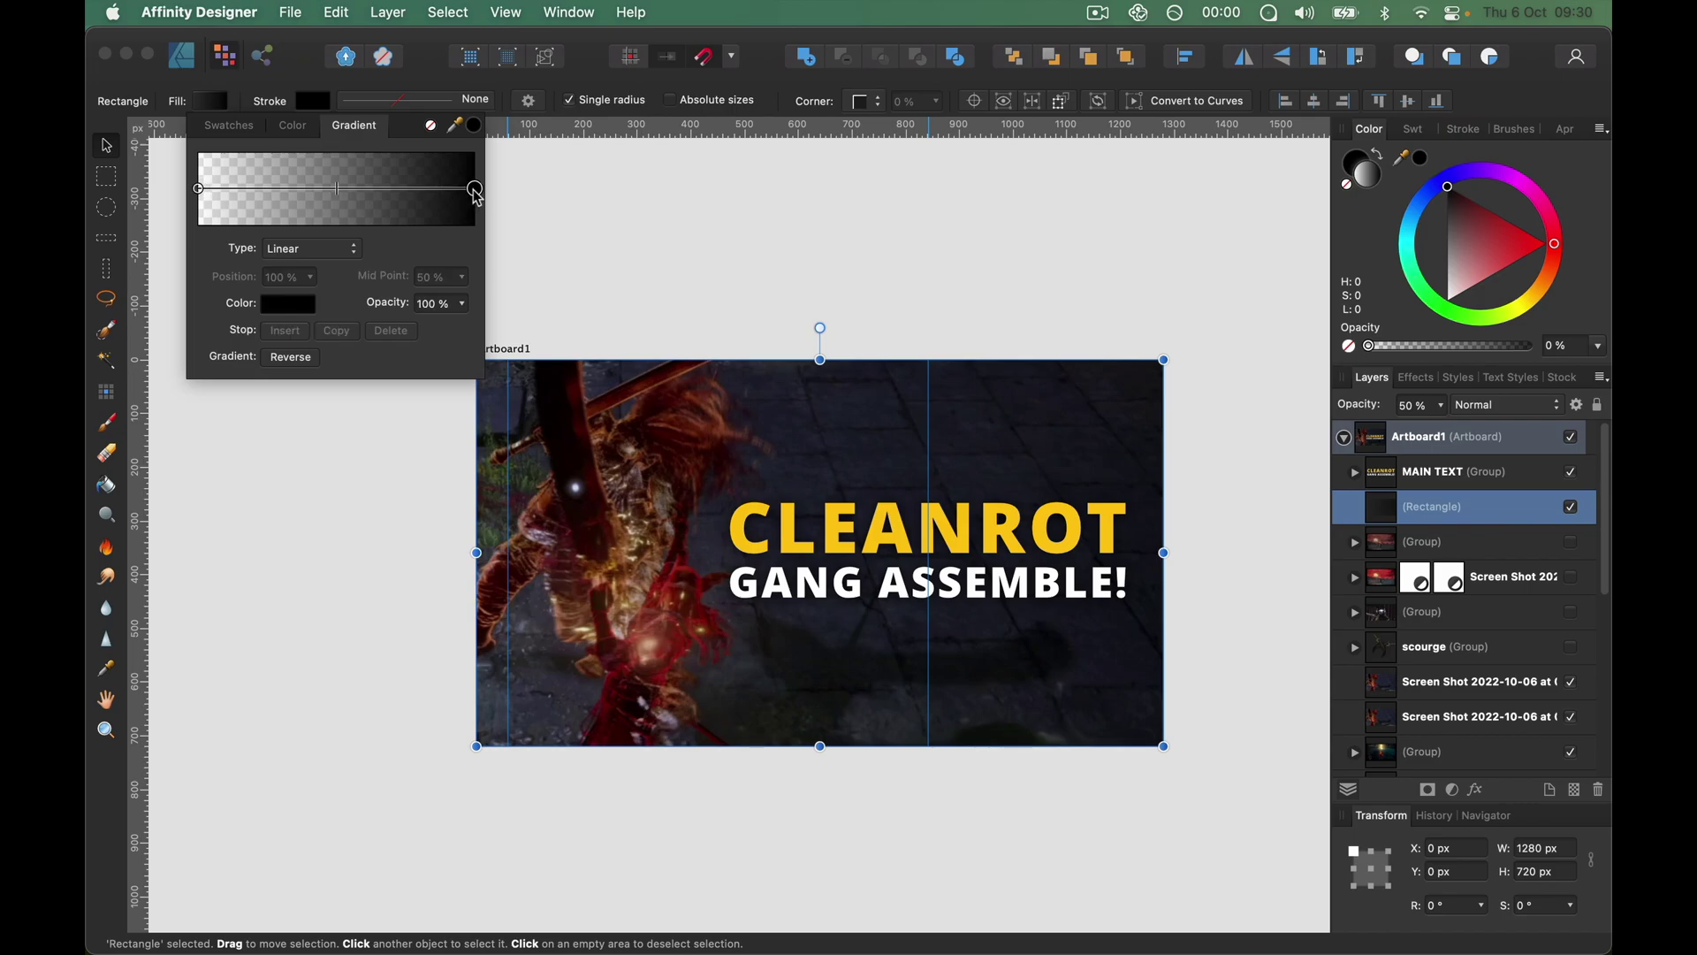
left_click(461, 303)
mouse_move(459, 328)
left_mouse_down()
mouse_move(289, 327)
mouse_move(462, 327)
left_mouse_up()
mouse_move(340, 188)
left_mouse_down()
mouse_move(228, 201)
mouse_move(377, 203)
mouse_move(323, 202)
mouse_move(371, 197)
mouse_move(335, 191)
left_mouse_up()
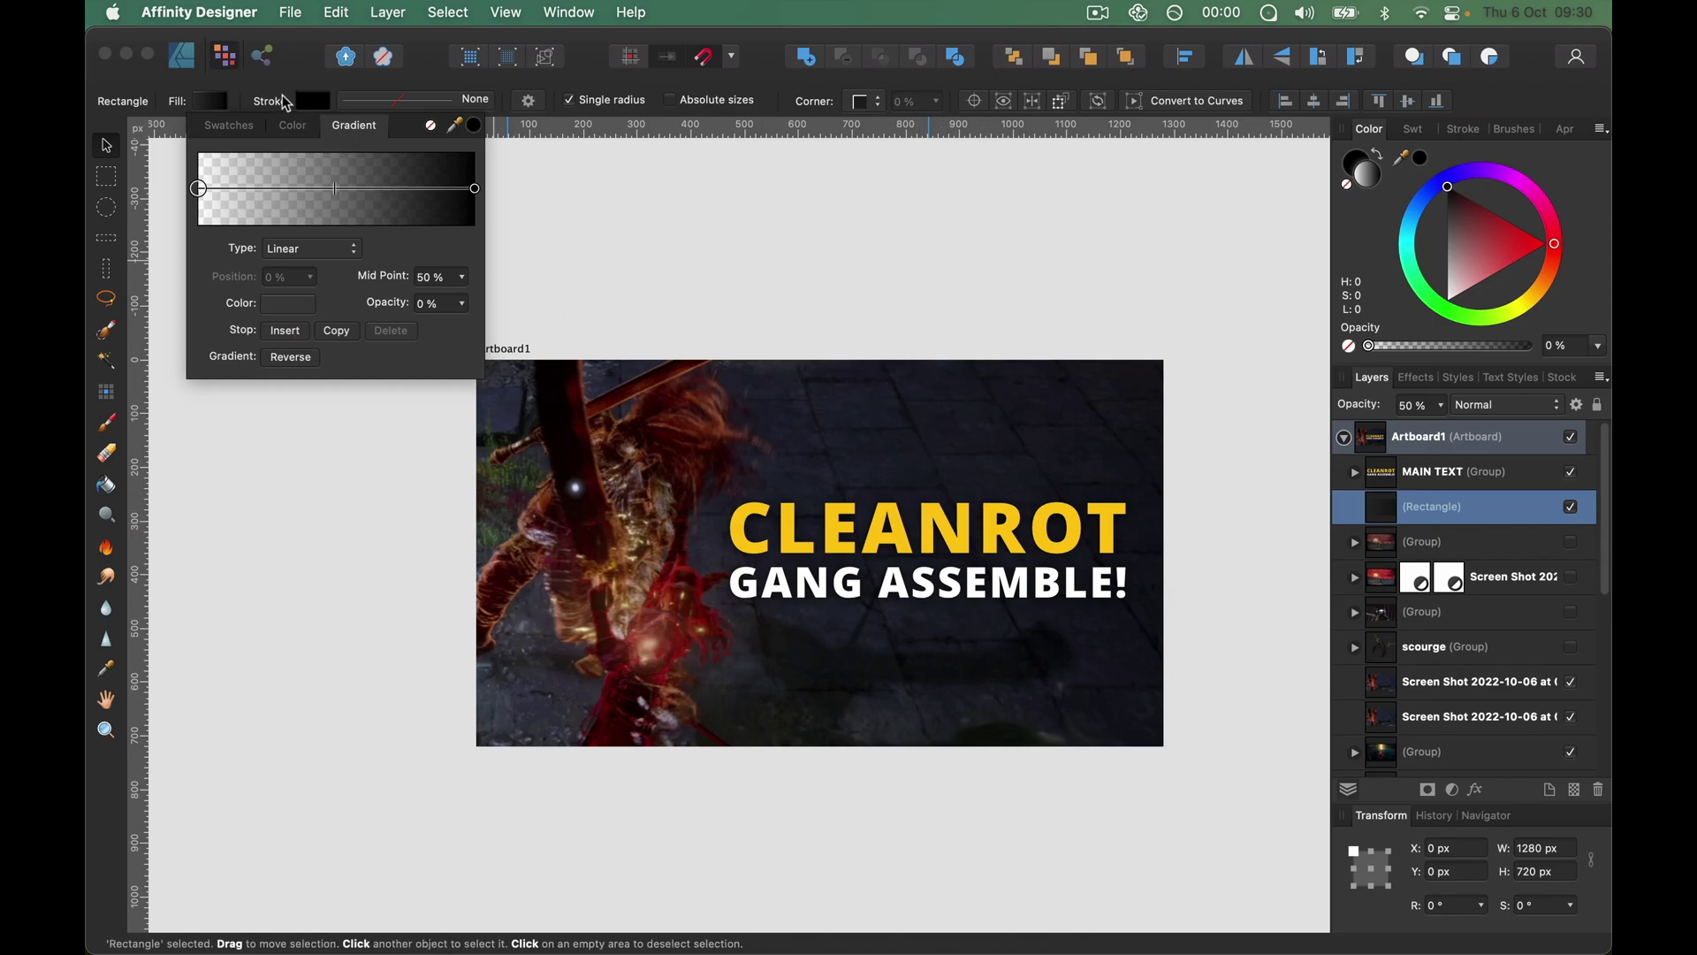
left_click(281, 77)
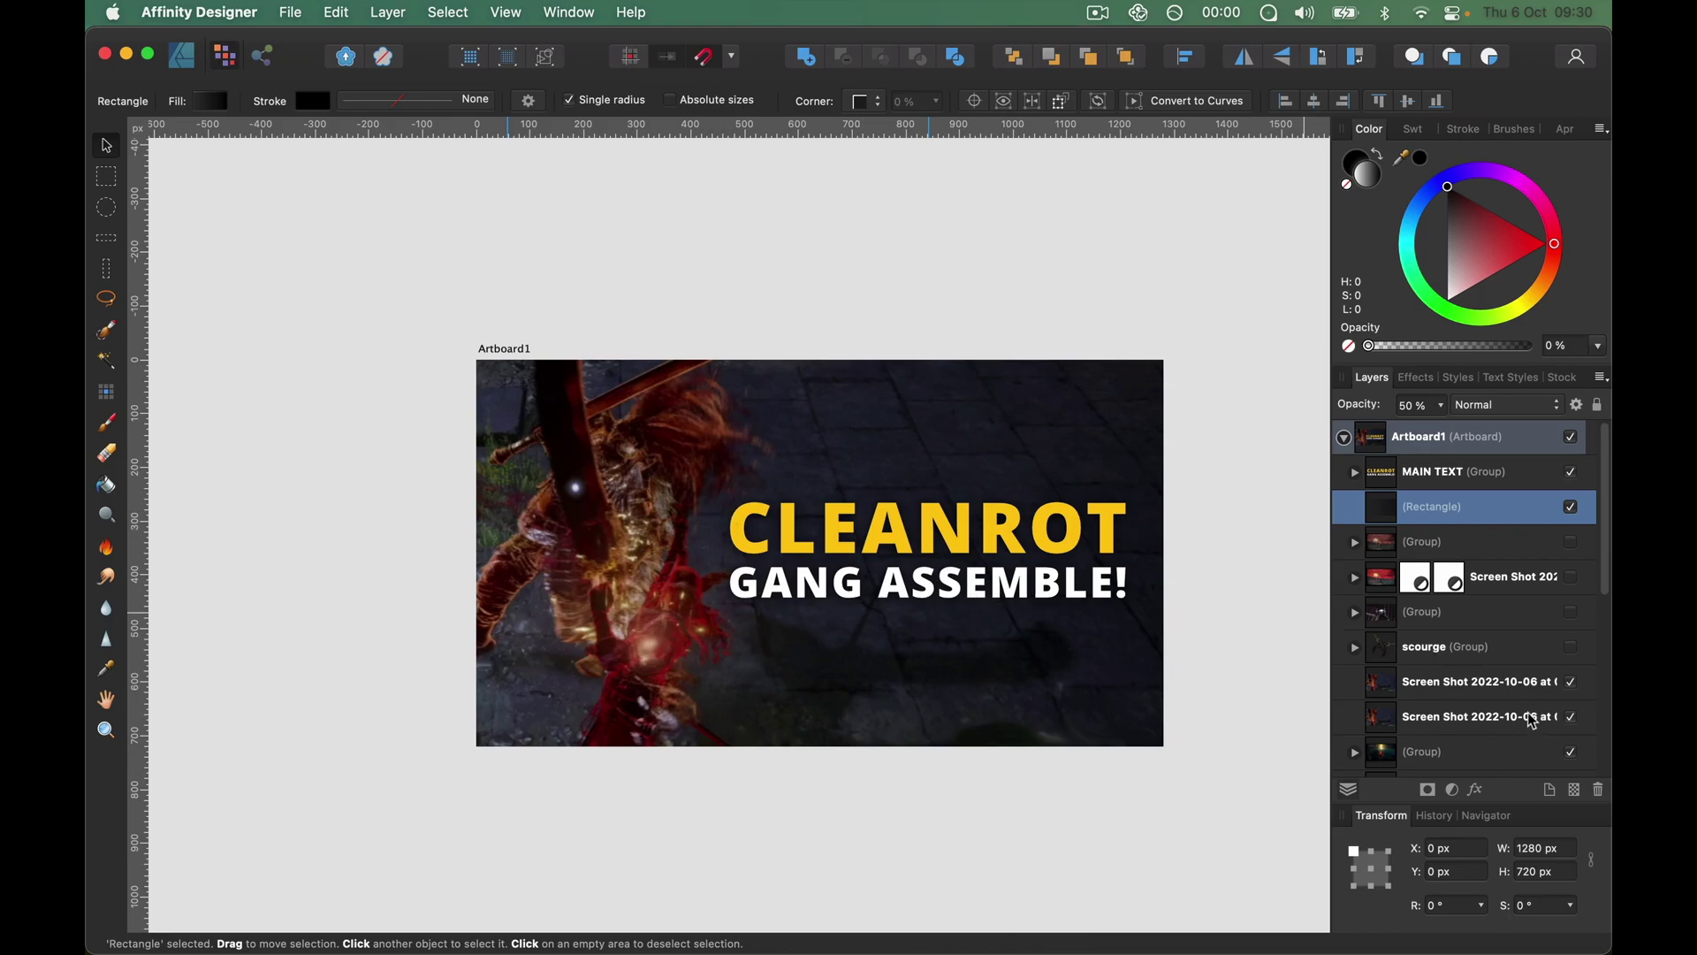
- Compare the two Screen Shot 2022-10-06 layers by hiding the upper one and showing it again
left_click(1450, 694)
left_click(1571, 681)
left_click(1453, 726)
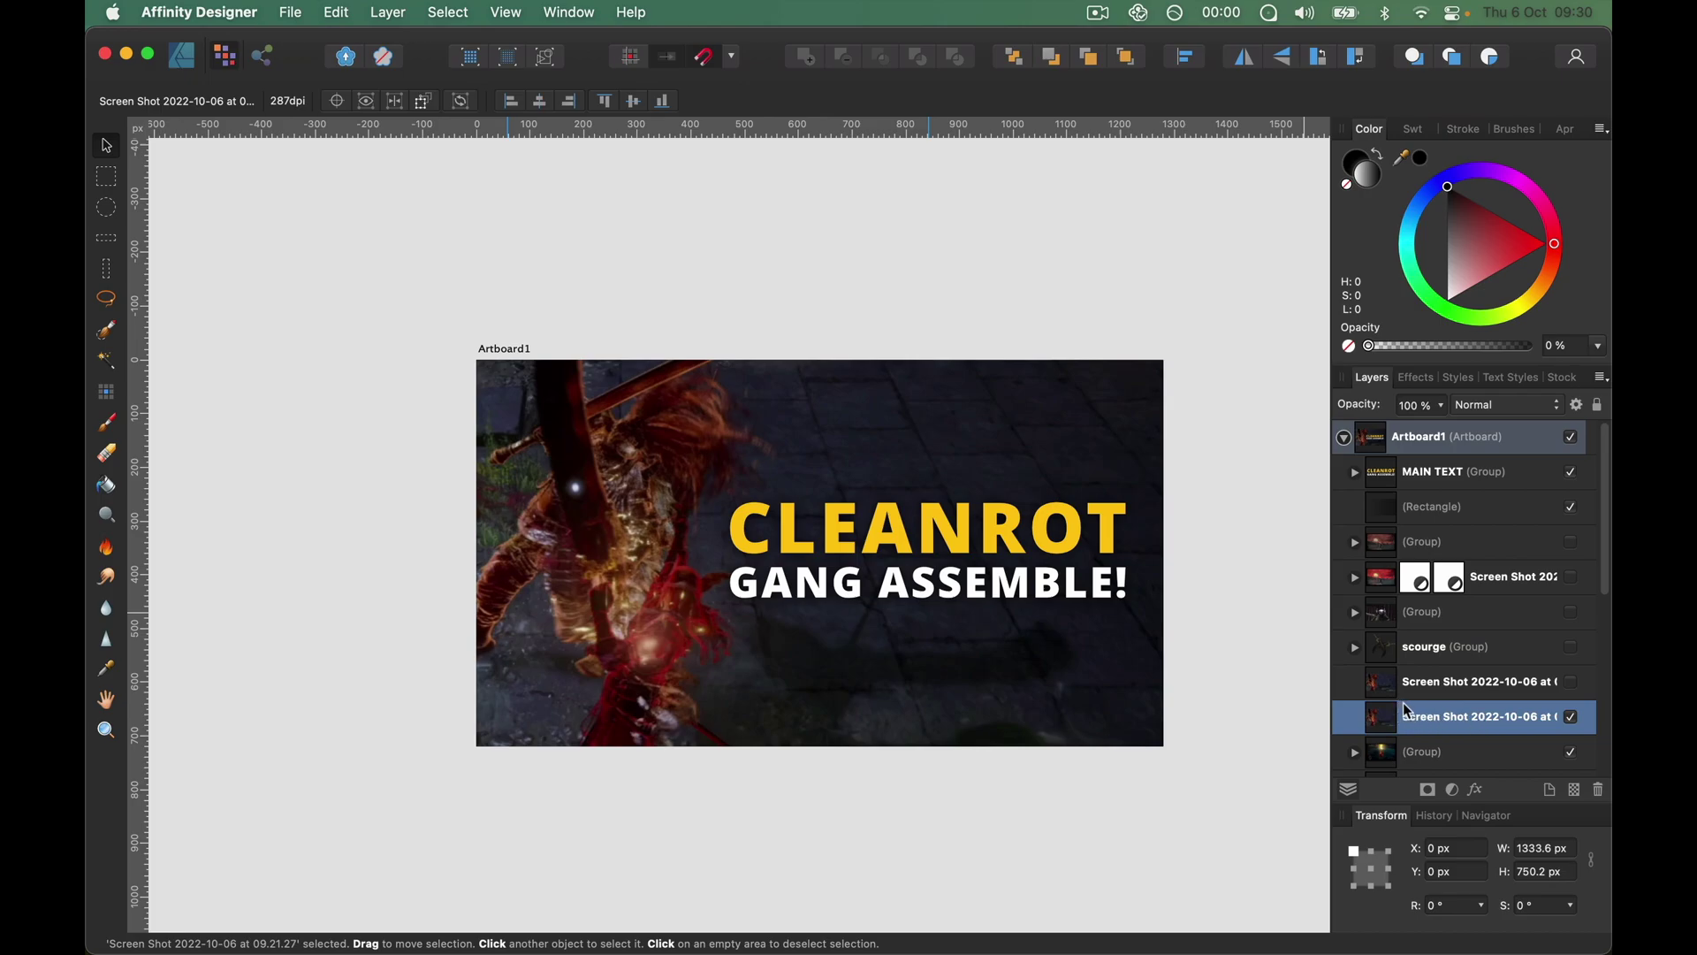
left_click(1549, 687)
left_click(1570, 682)
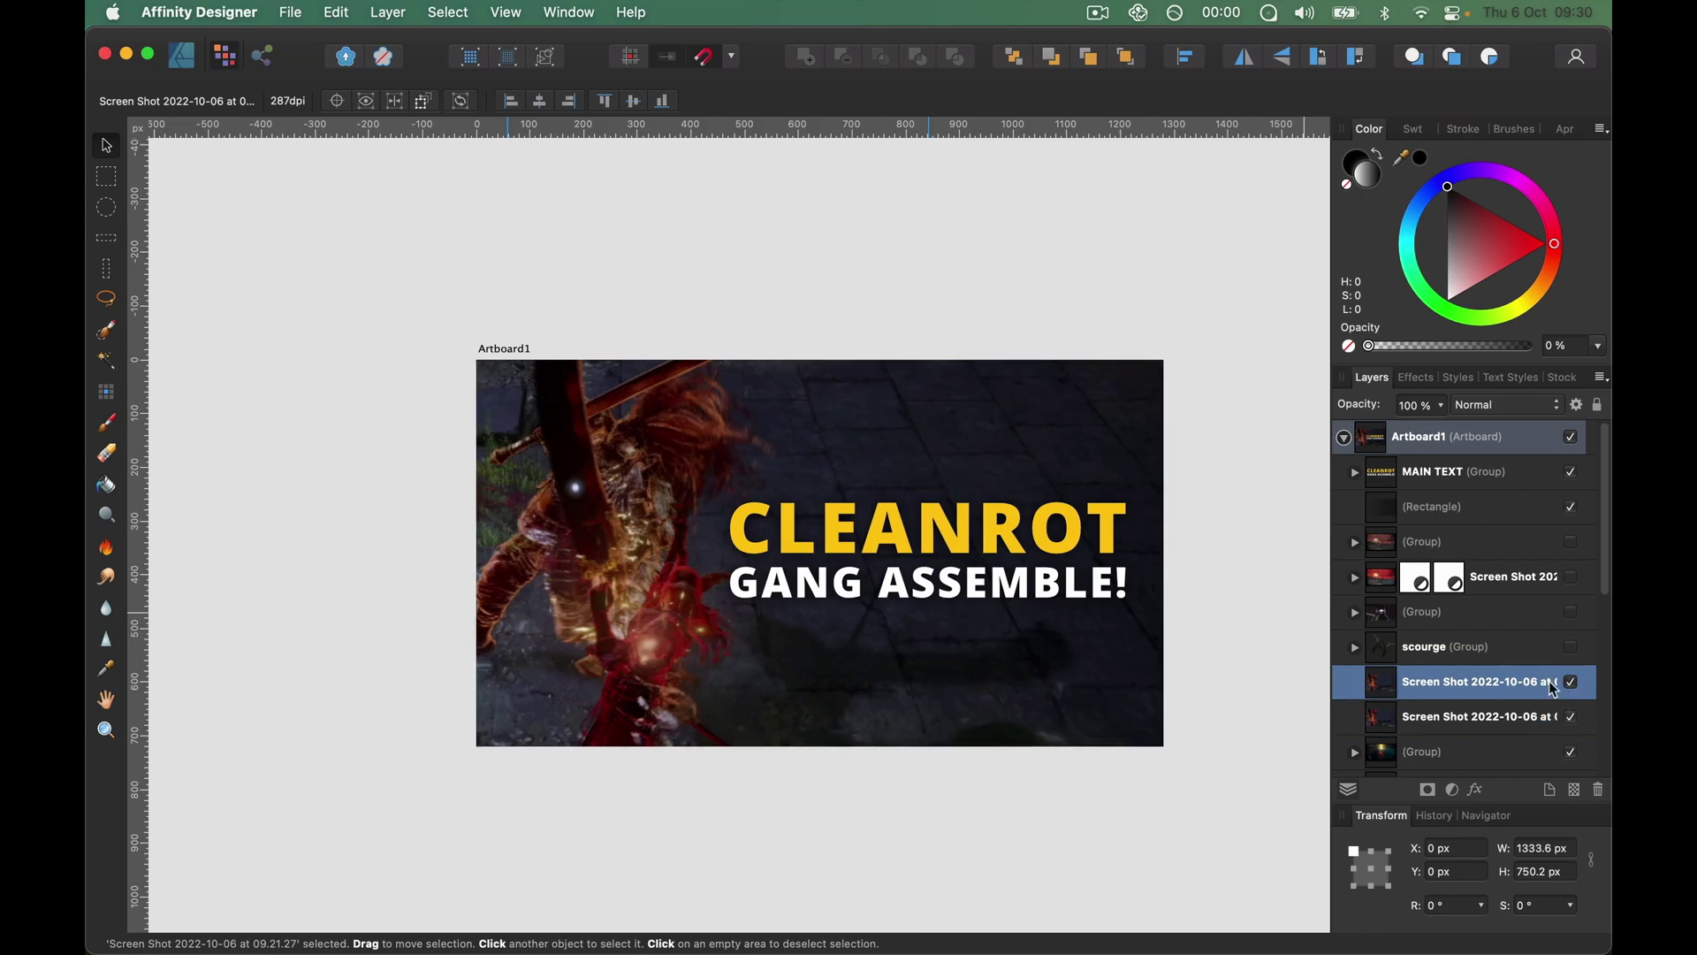
- Rename the upper Screen Shot 2022-10-06 layer Top-Layer and the lower one Bottom-Layer
double_click(1492, 687)
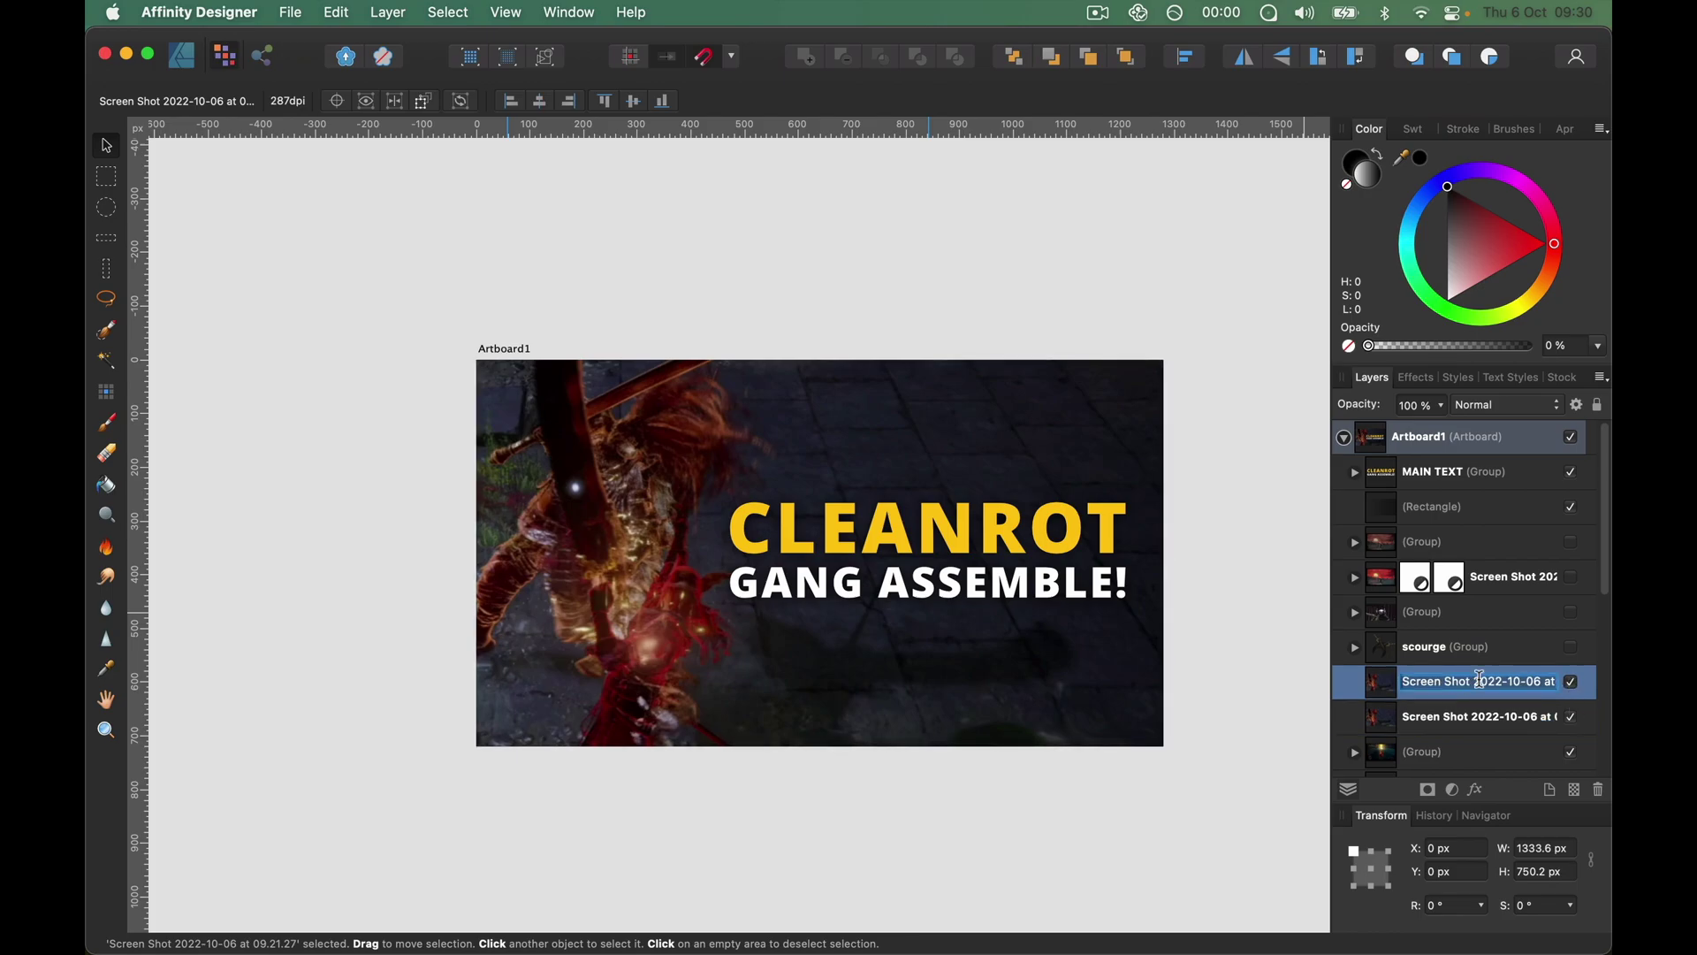
type("Top-Layer")
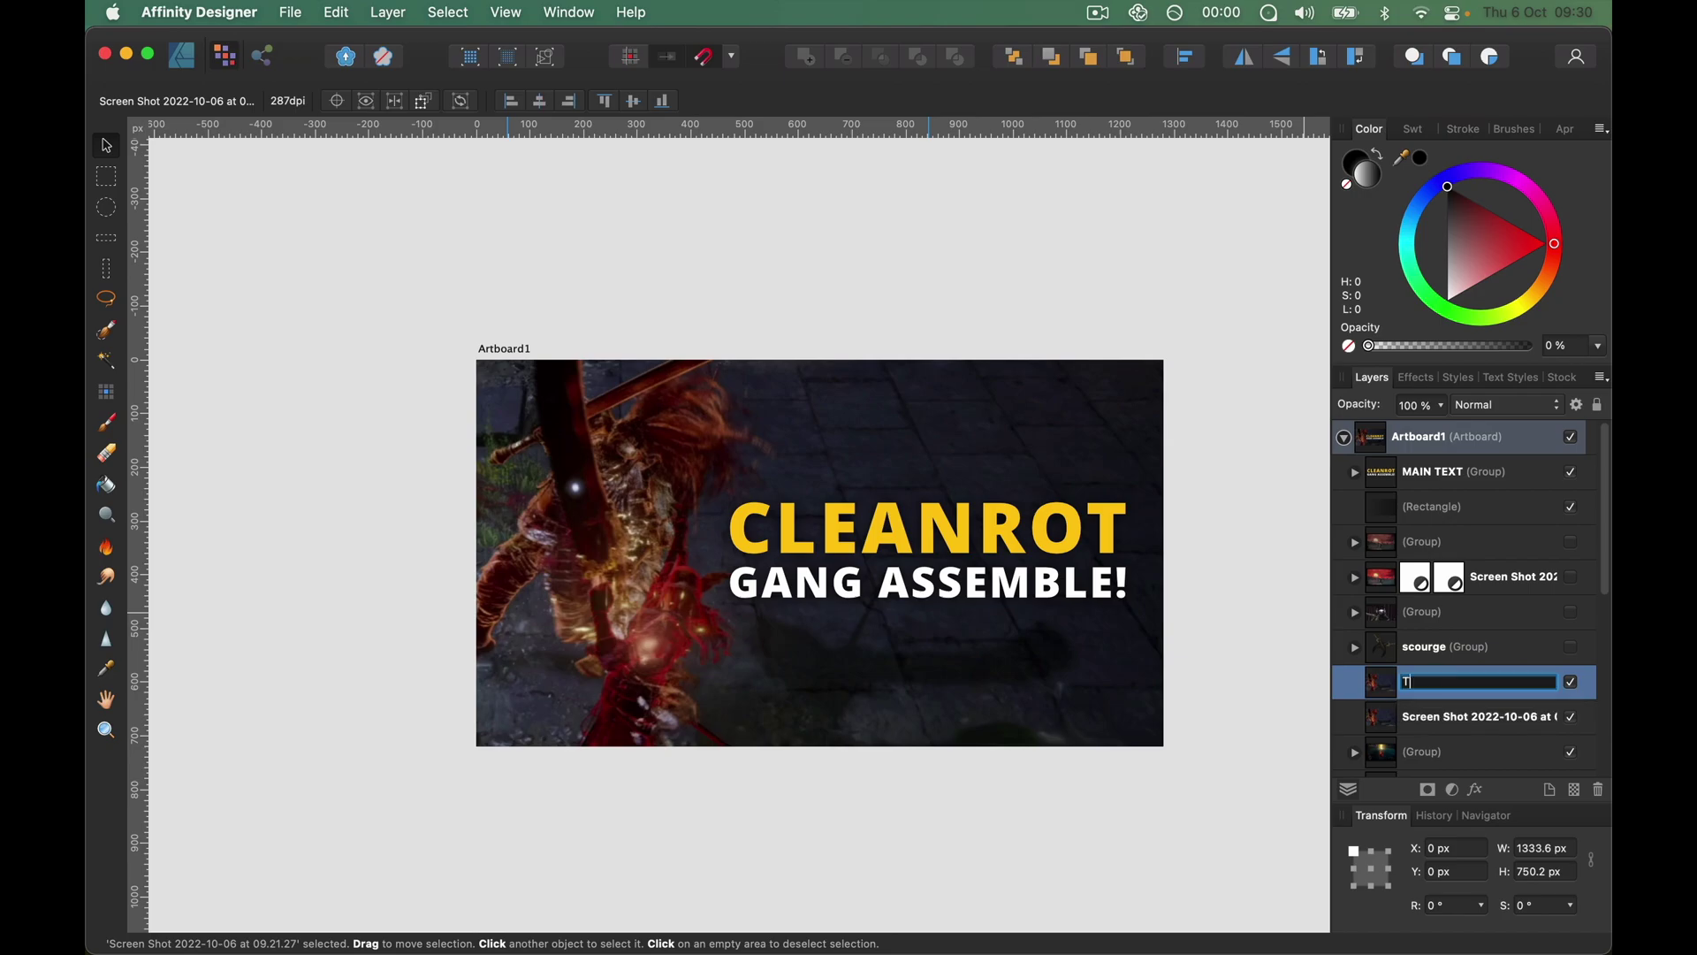
key("Return")
double_click(1467, 711)
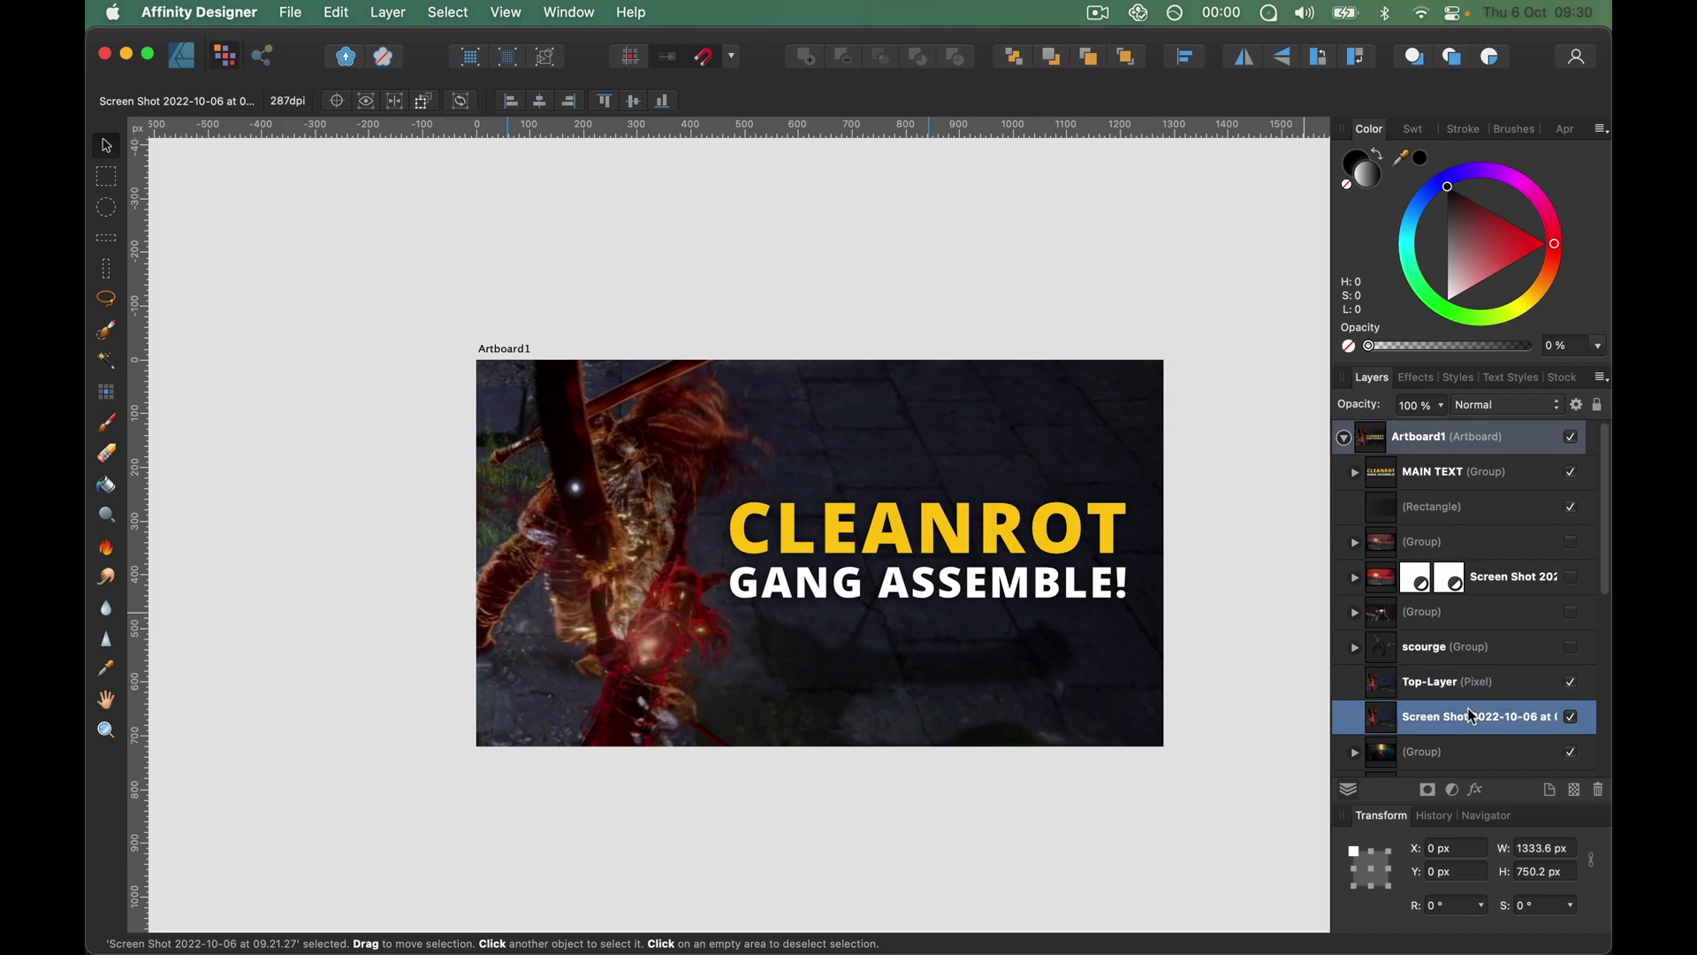
type("Bottom-Layer")
key("Return")
- Hide Top-Layer and add a Vibrance adjustment to Bottom-Layer
left_click(1570, 681)
left_click(631, 11)
type("vibra")
key("Down")
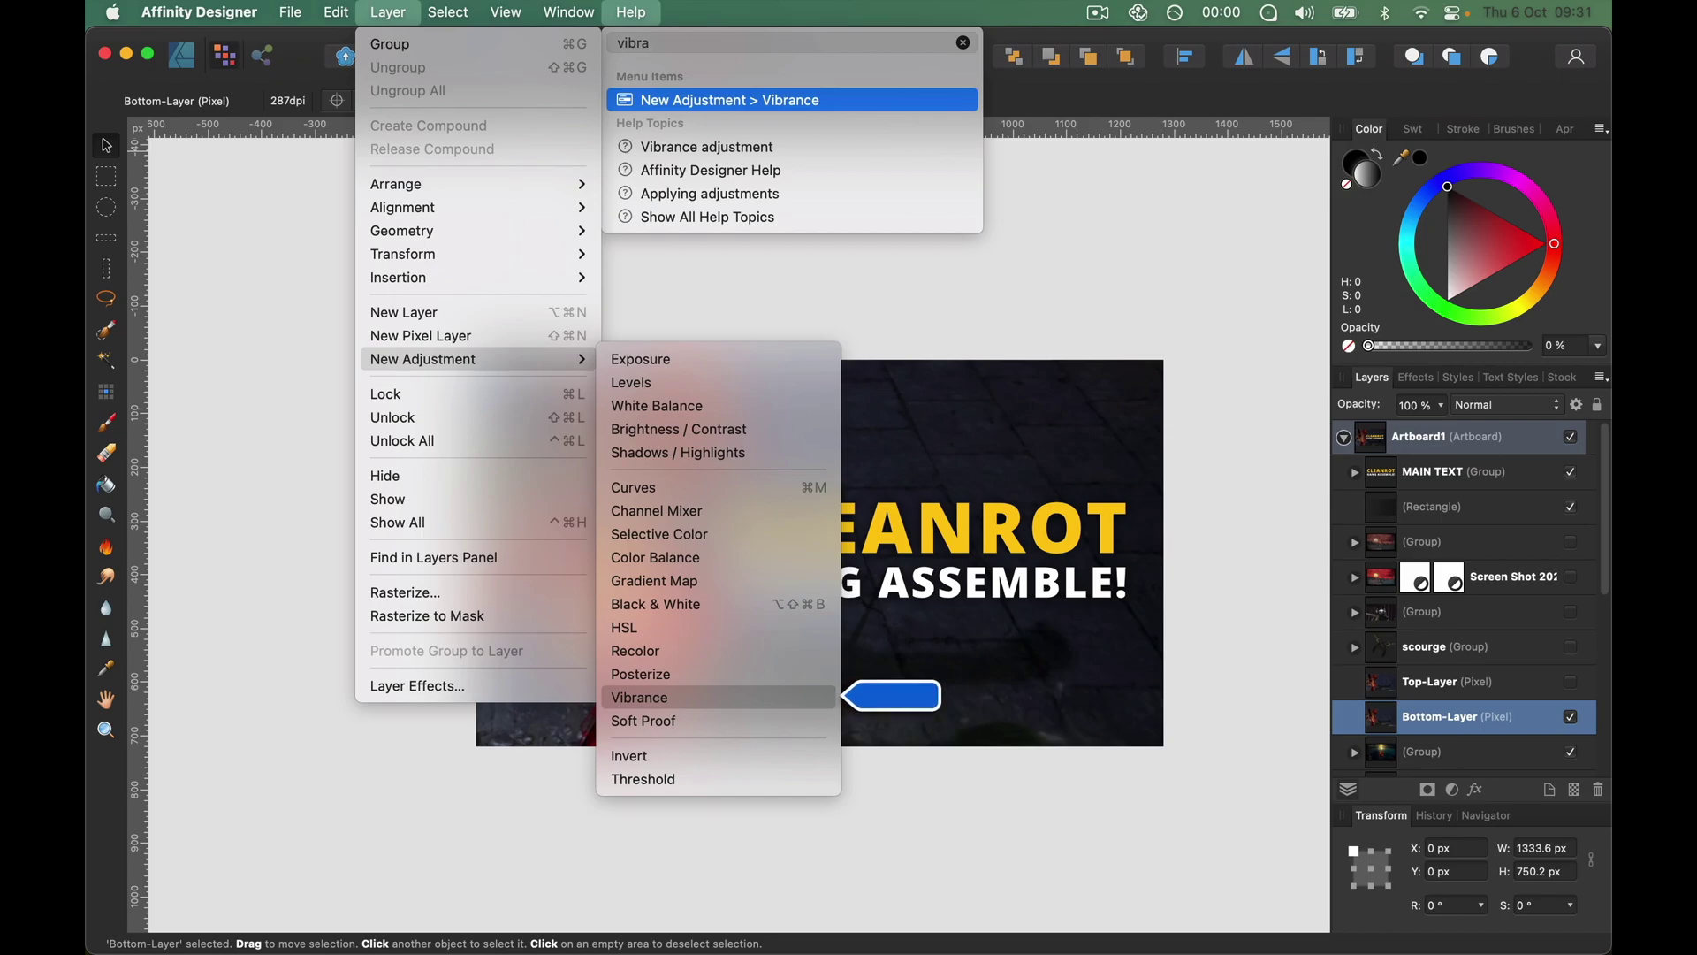
left_click(678, 106)
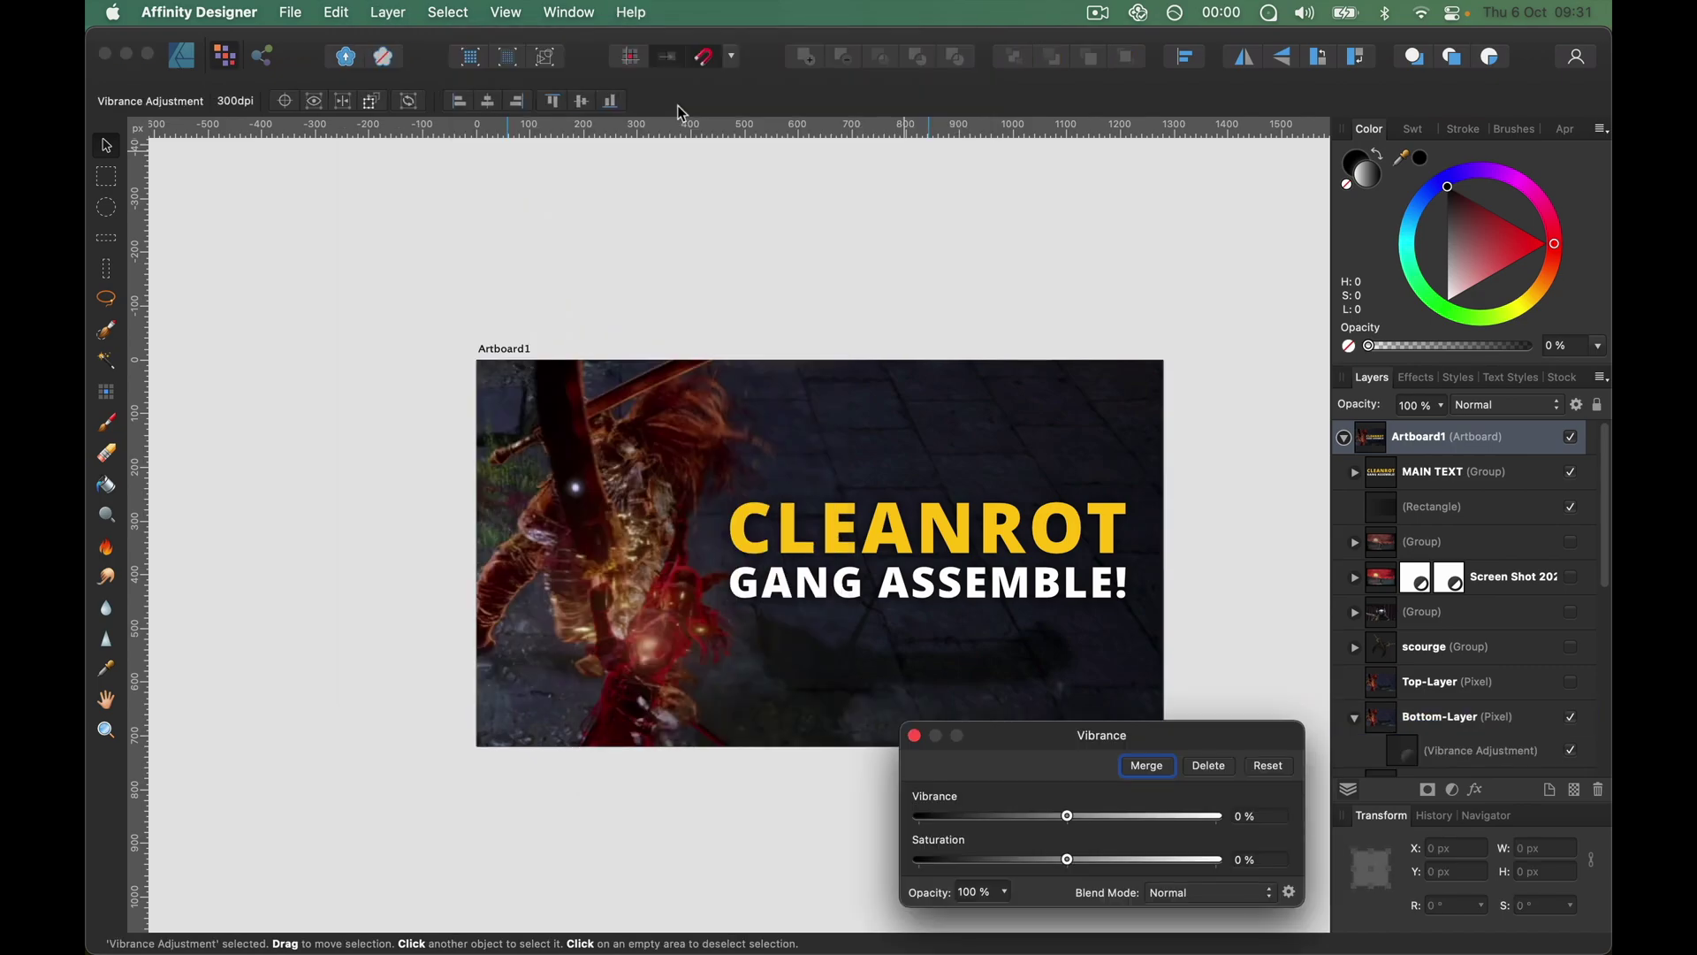
- Set both Vibrance and Saturation of the Bottom-Layer adjustment to 100%
left_click_drag(1171, 732, 708, 711)
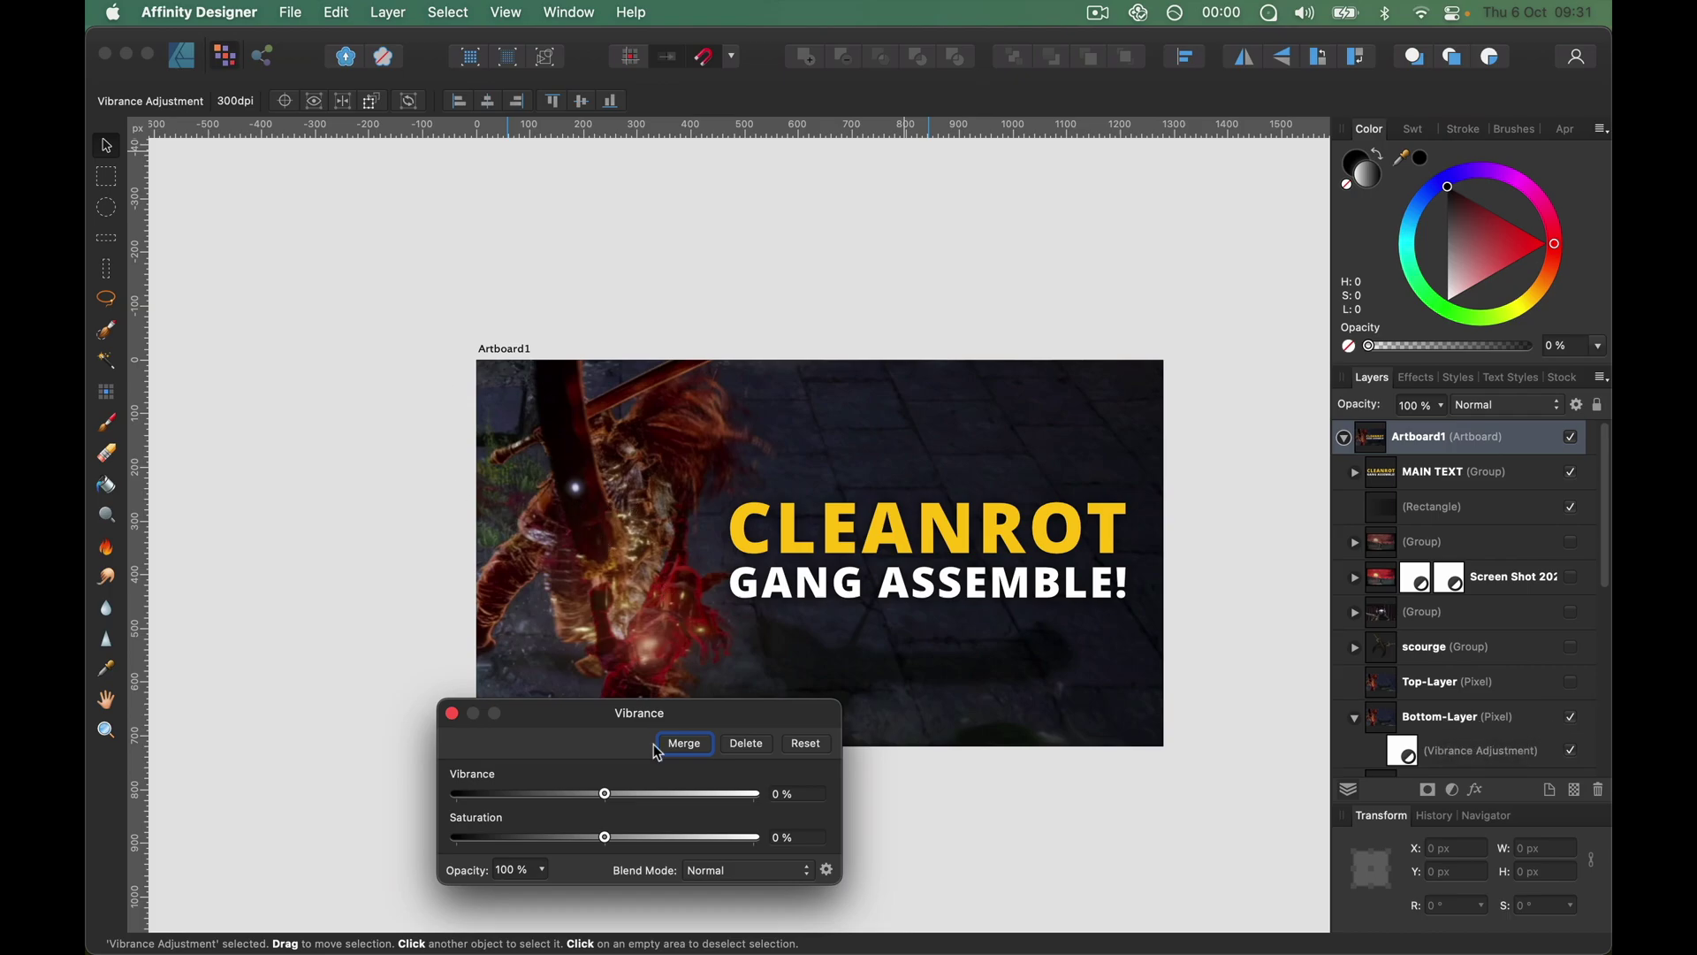
left_click_drag(606, 795, 755, 793)
left_click_drag(614, 834, 747, 852)
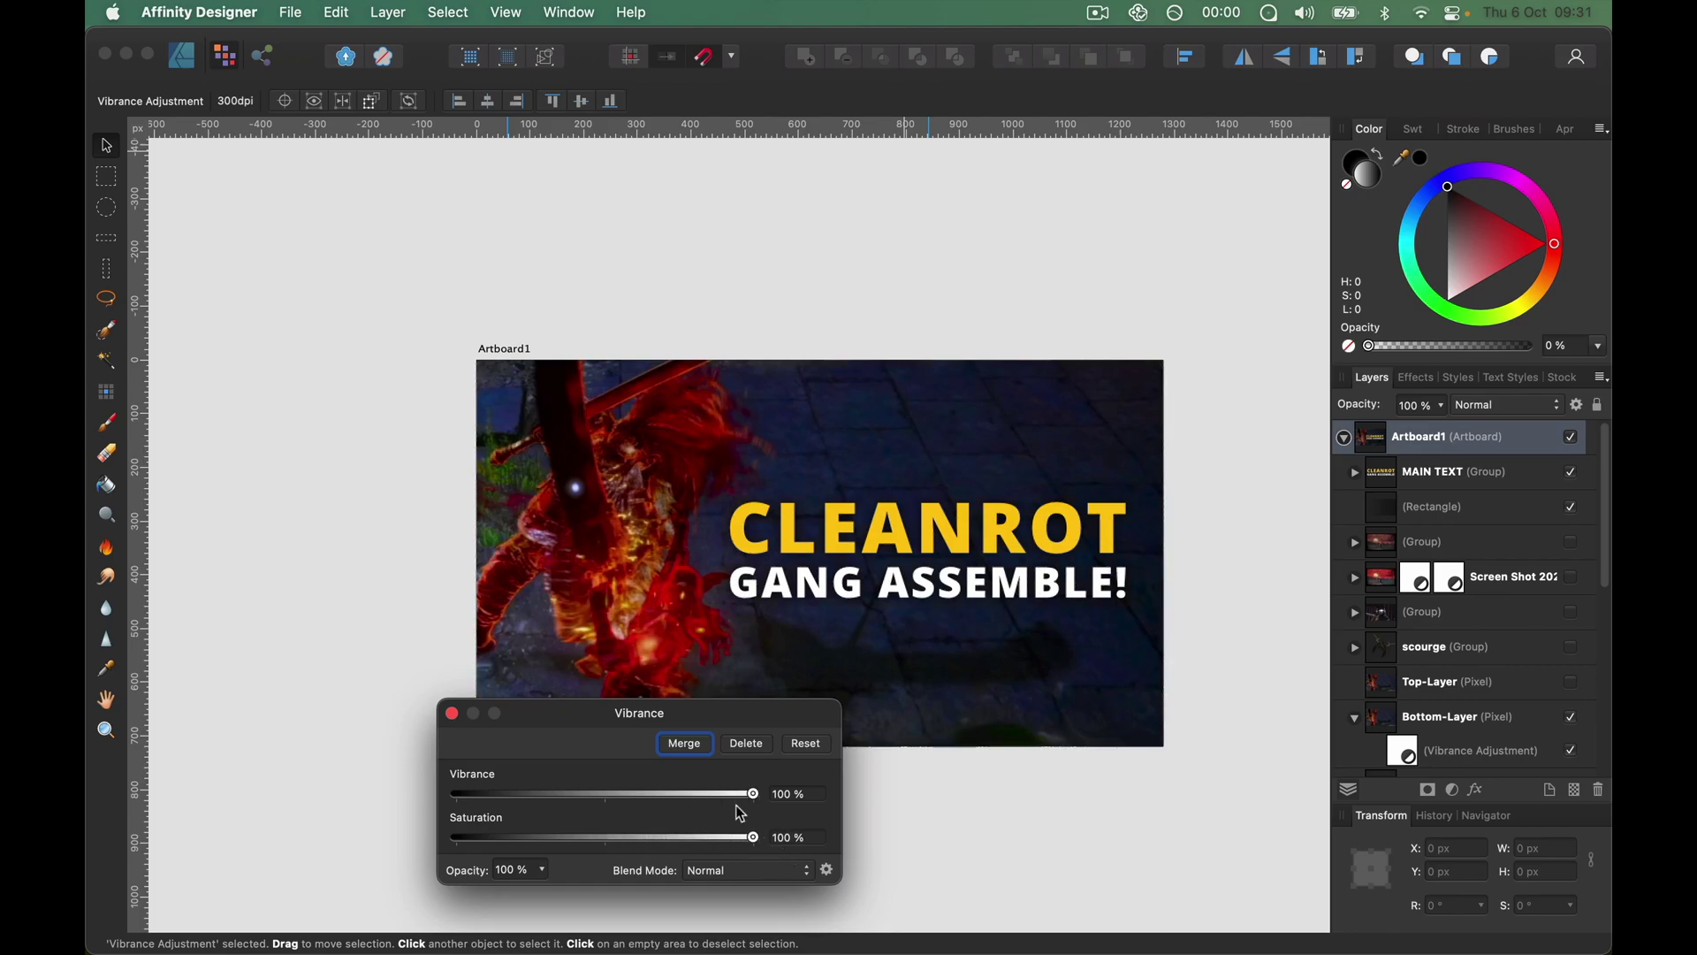
left_click_drag(768, 789, 782, 838)
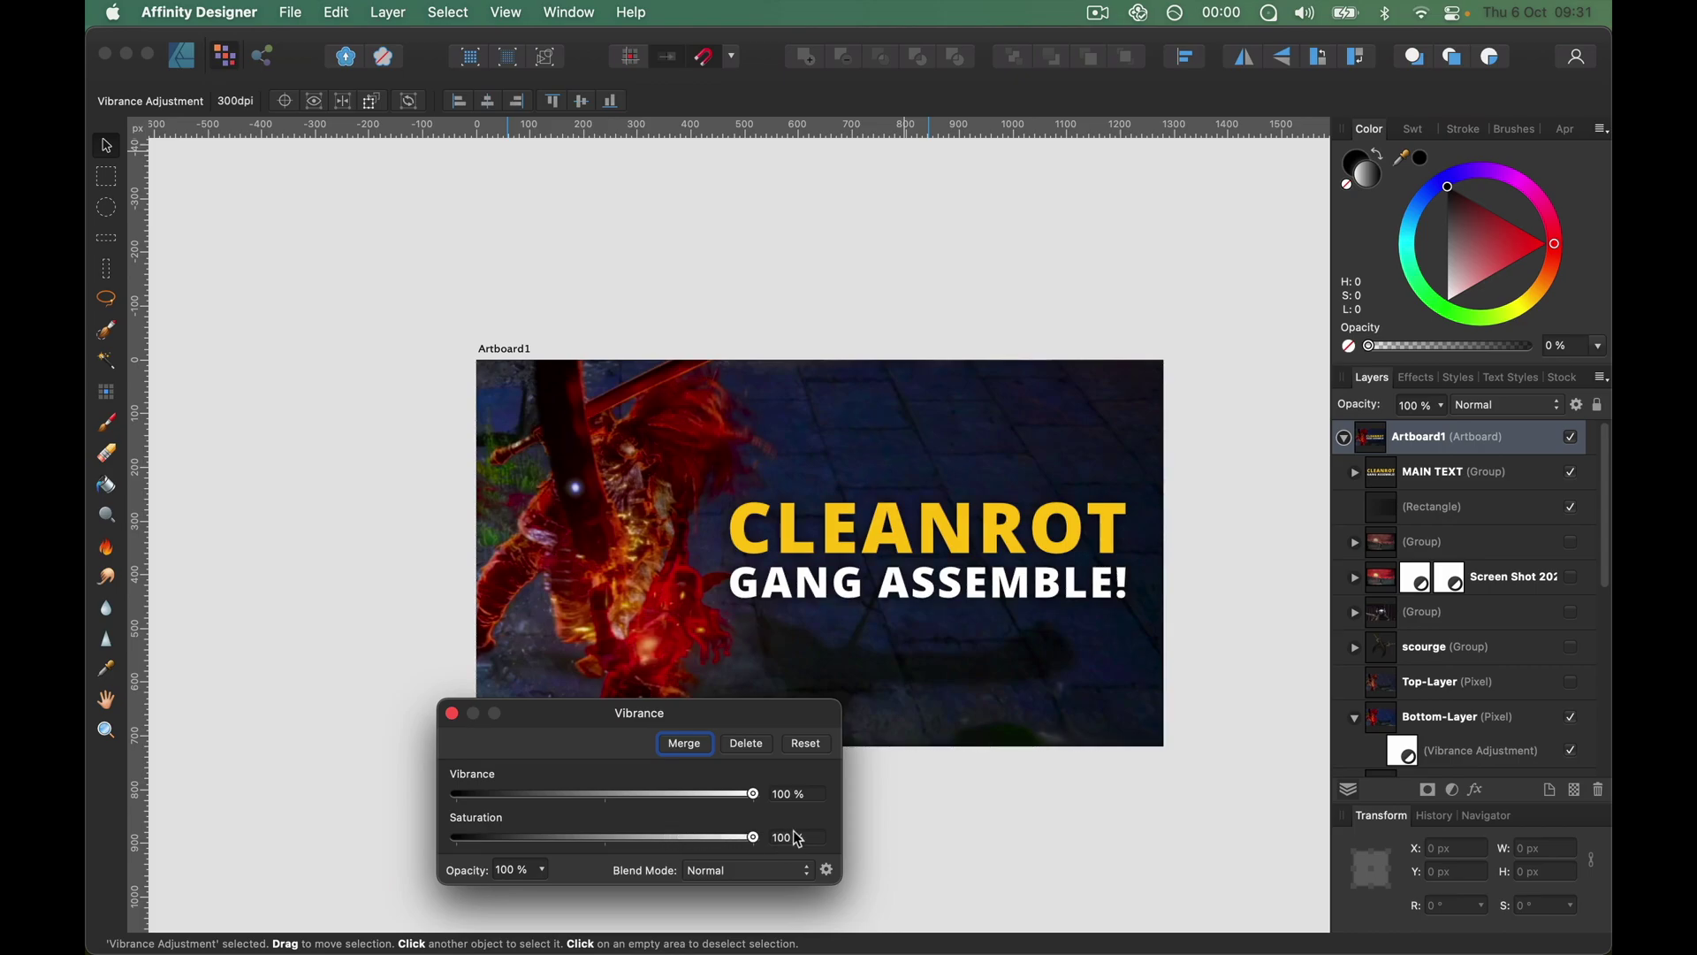
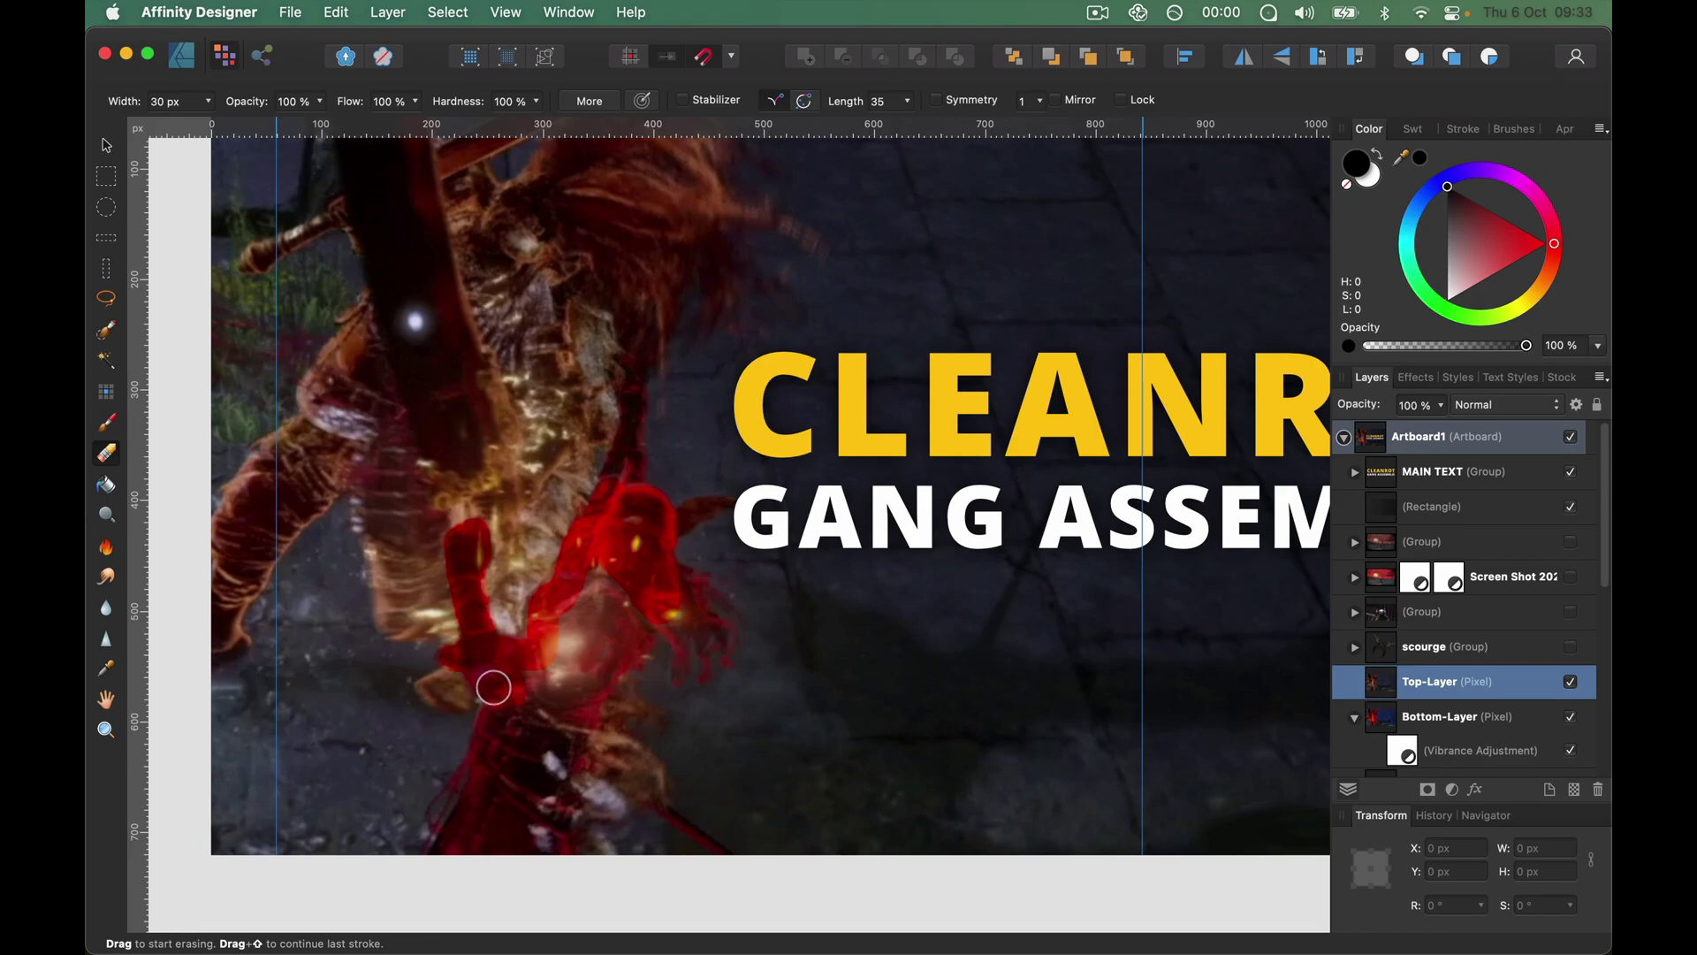
- Erase the kneeling figure's main body from Top-Layer with the 30 px eraser, and hide Bottom-Layer
scroll(492, 686, "down", 3)
mouse_move(501, 553)
left_mouse_down()
mouse_move(455, 702)
mouse_move(550, 701)
mouse_move(529, 643)
mouse_move(505, 682)
mouse_move(519, 603)
mouse_move(483, 696)
mouse_move(555, 536)
mouse_move(550, 650)
mouse_move(589, 511)
mouse_move(596, 607)
mouse_move(597, 578)
mouse_move(655, 643)
mouse_move(616, 602)
mouse_move(613, 646)
mouse_move(572, 617)
mouse_move(552, 629)
mouse_move(652, 652)
mouse_move(583, 656)
mouse_move(570, 693)
mouse_move(580, 504)
mouse_move(606, 436)
mouse_move(603, 516)
mouse_move(629, 460)
mouse_move(609, 513)
mouse_move(648, 463)
mouse_move(633, 496)
mouse_move(652, 485)
mouse_move(601, 545)
mouse_move(636, 494)
left_mouse_up()
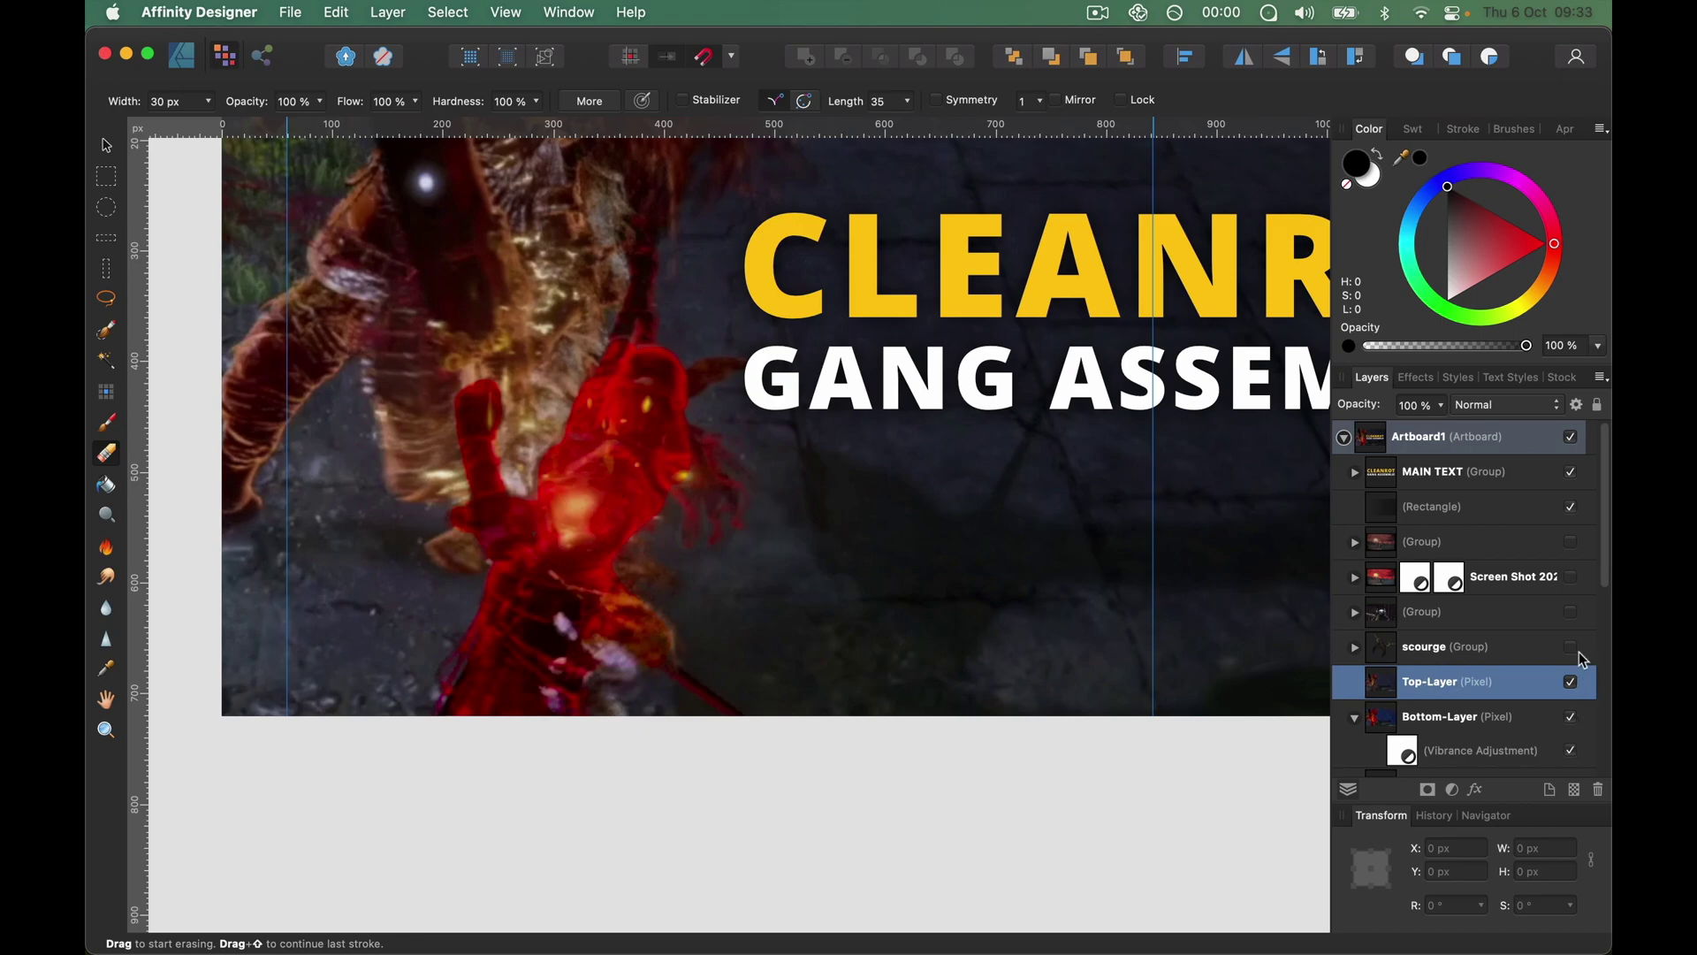
left_click(1572, 718)
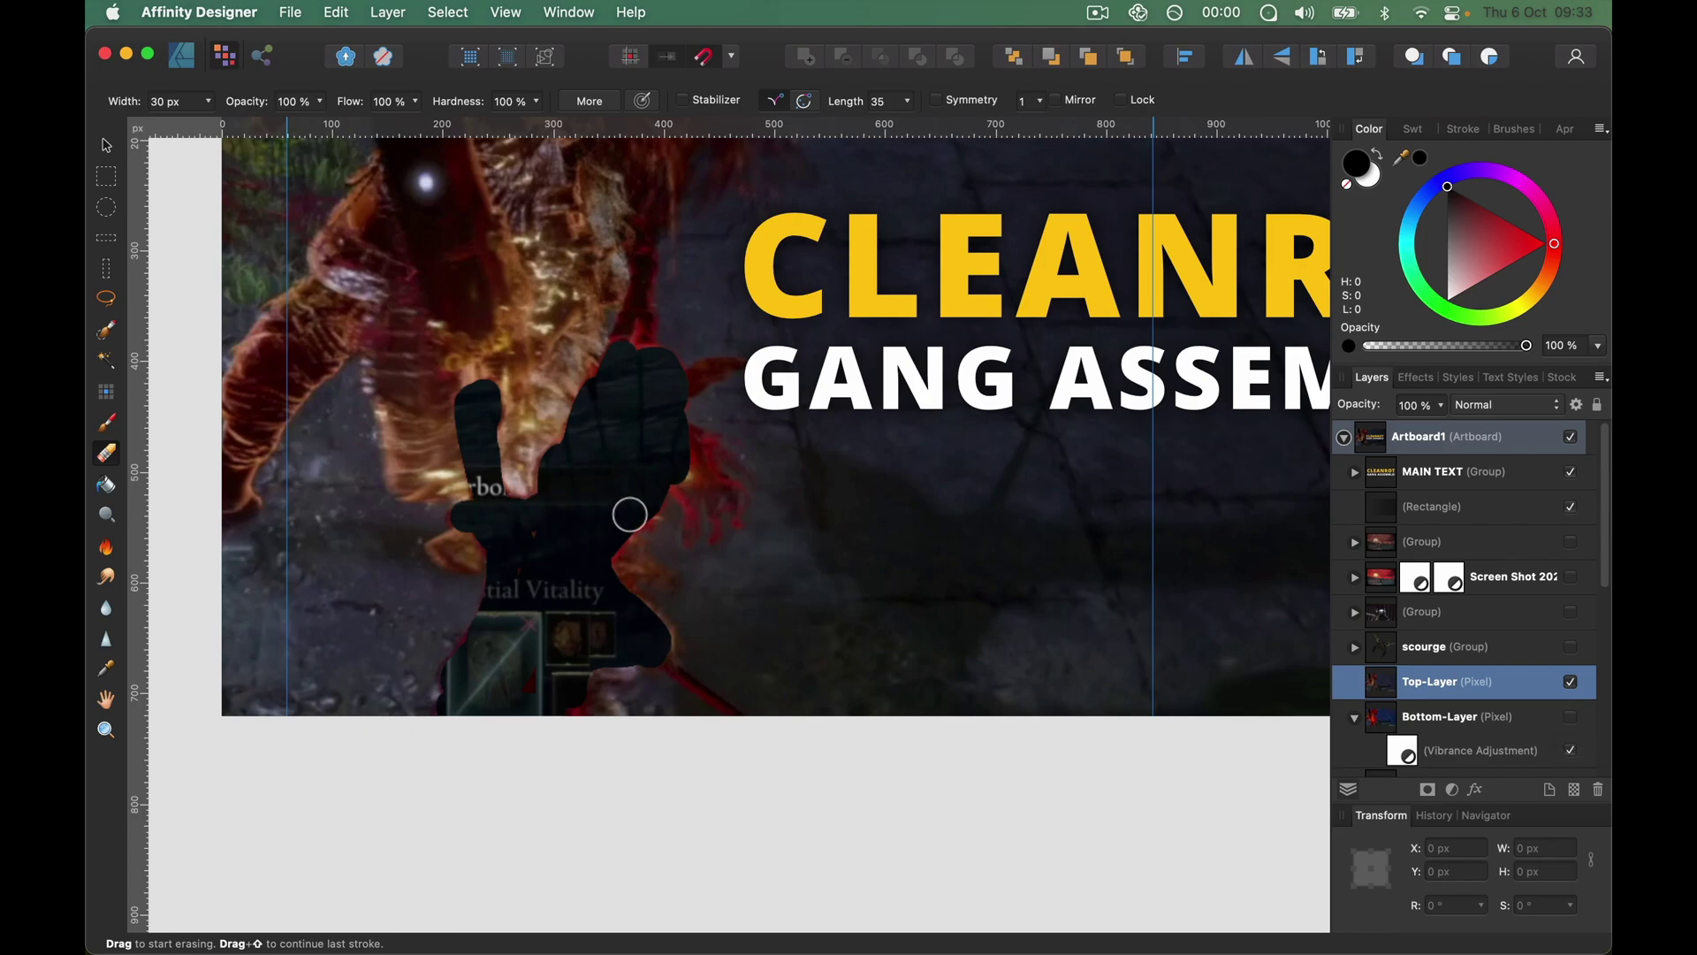
- Reduce the eraser width to 11 px and erase the figure's thin upper part, side tip and hand from Top-Layer
left_click(210, 102)
left_click_drag(204, 124, 177, 124)
left_click_drag(647, 316, 649, 349)
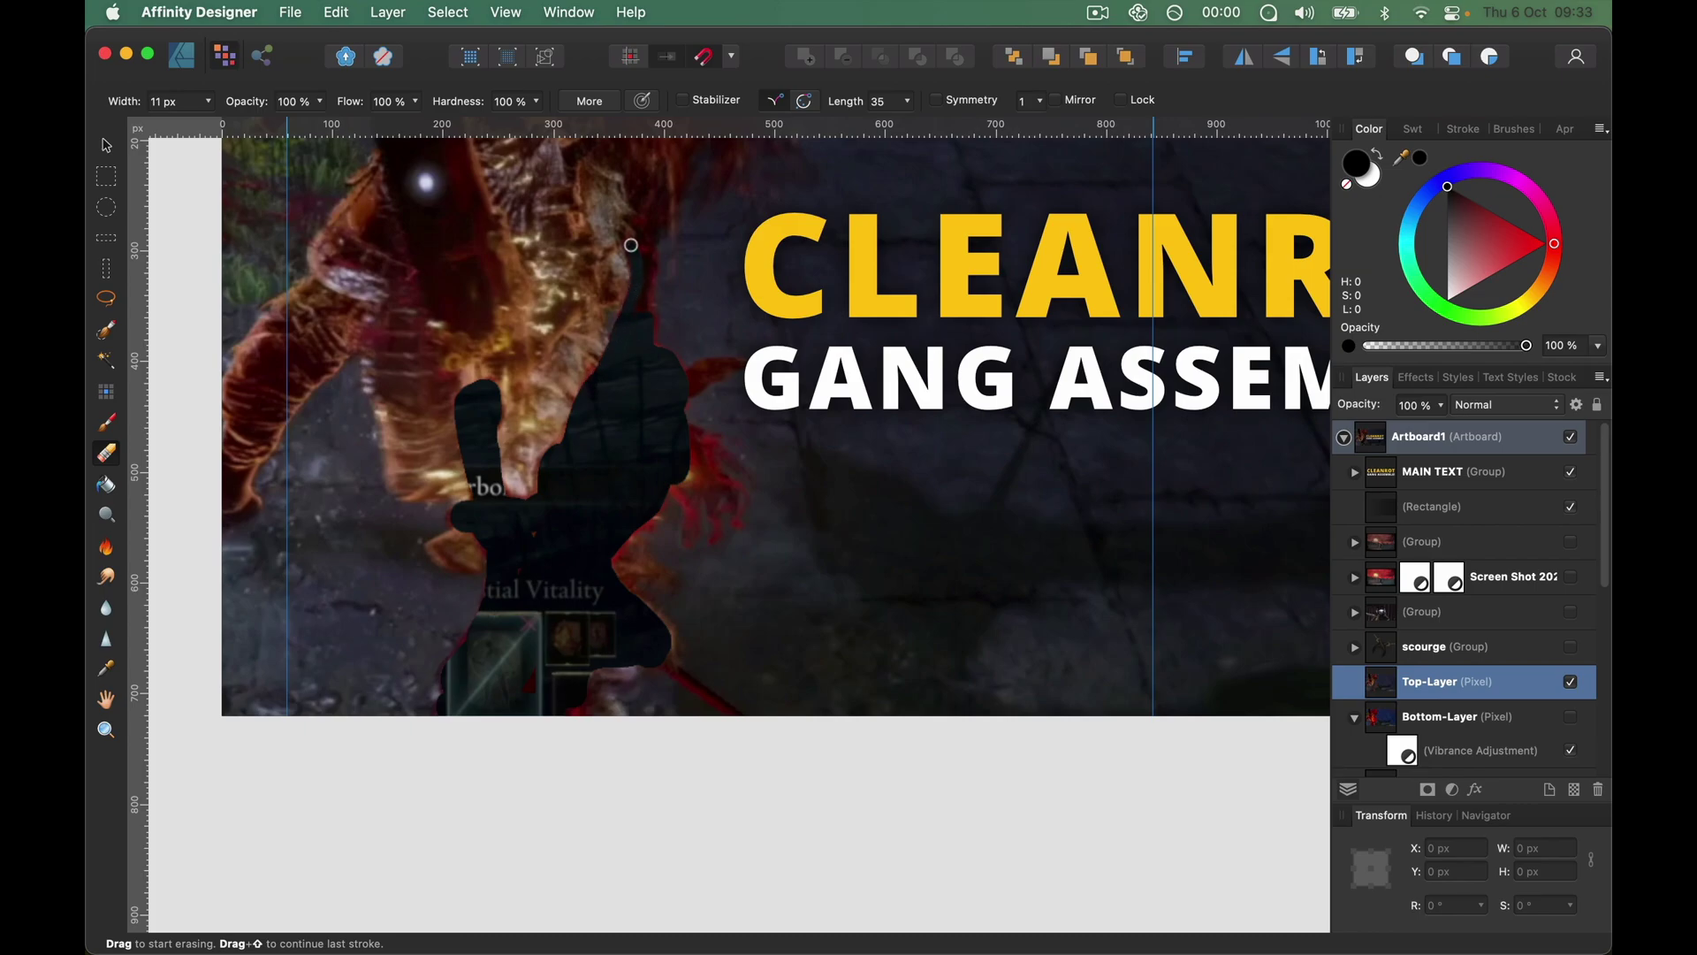
scroll(631, 245, "up", 5)
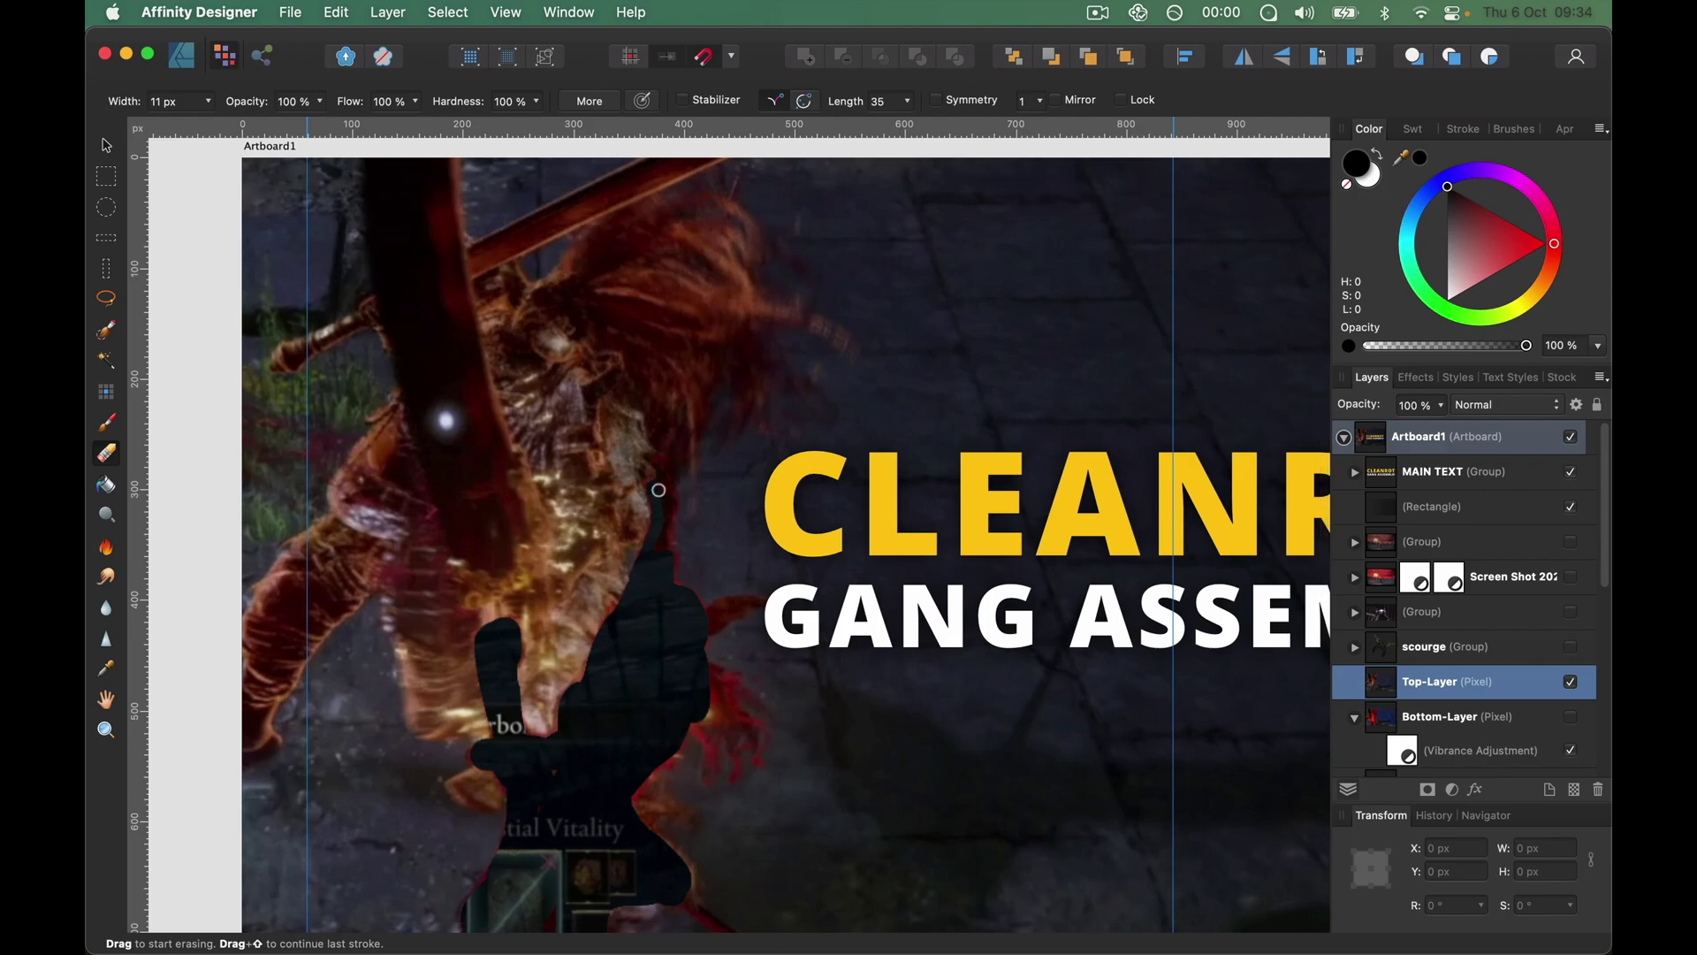
left_click_drag(659, 476, 654, 459)
left_click(723, 215)
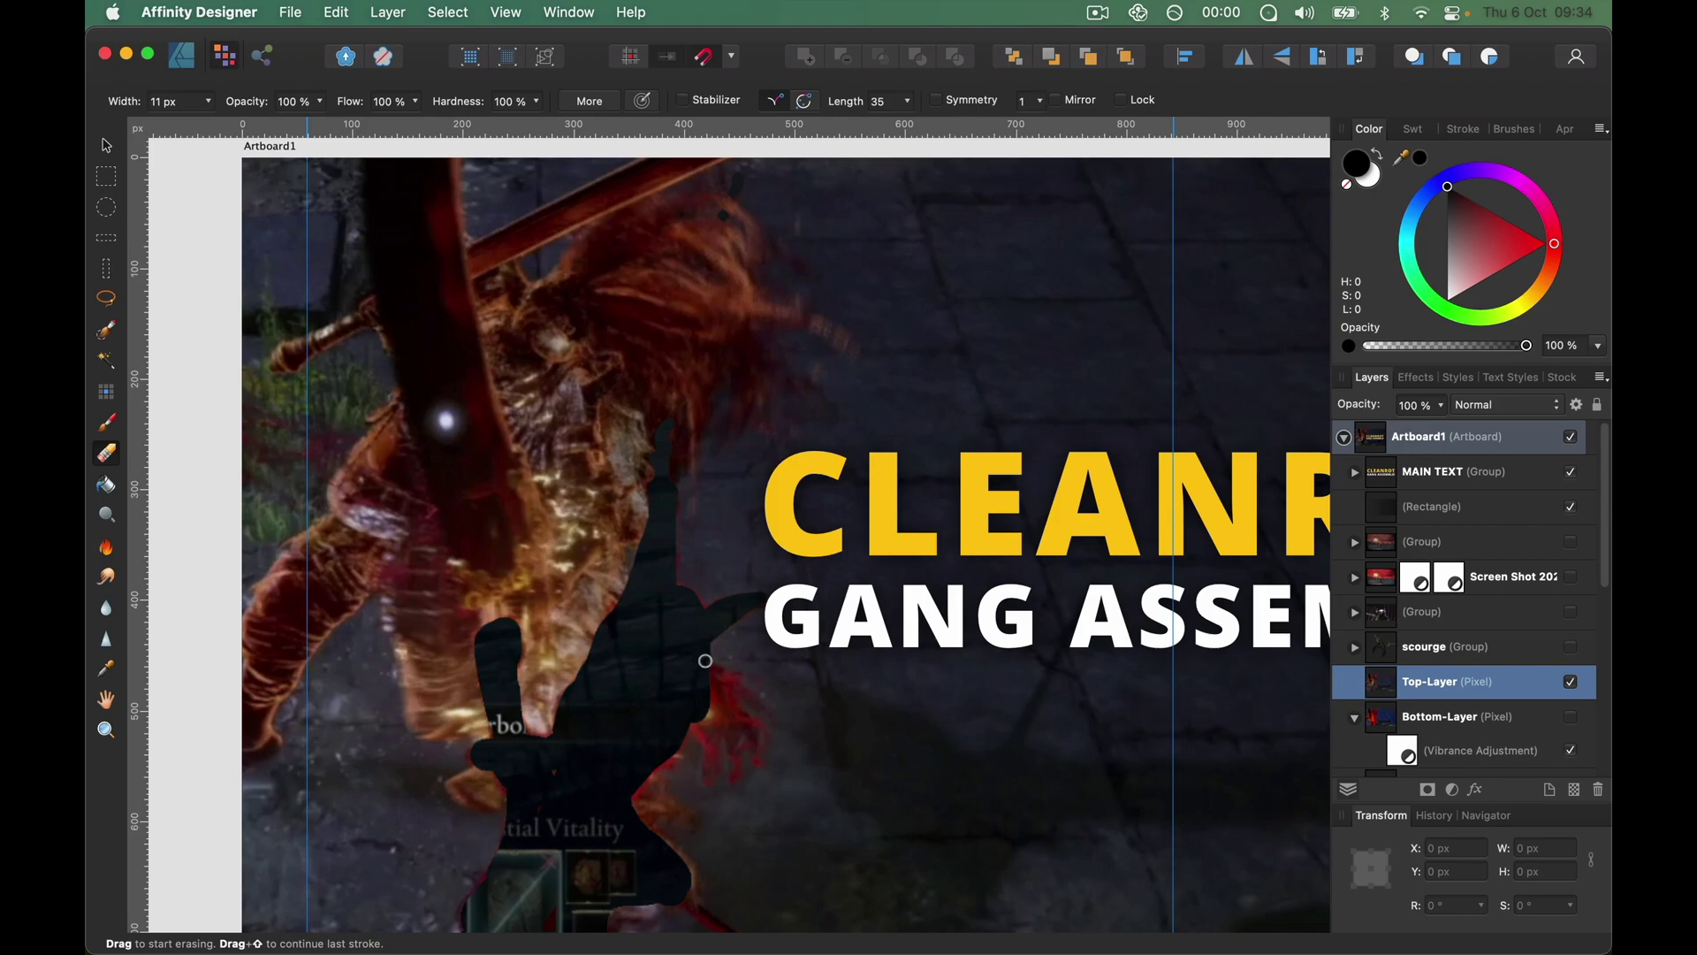
mouse_move(713, 673)
left_mouse_down()
mouse_move(765, 709)
mouse_move(707, 668)
mouse_move(727, 705)
mouse_move(708, 680)
mouse_move(695, 726)
mouse_move(710, 774)
mouse_move(729, 696)
mouse_move(757, 762)
mouse_move(726, 726)
mouse_move(734, 778)
mouse_move(744, 729)
mouse_move(726, 685)
mouse_move(760, 763)
mouse_move(739, 741)
mouse_move(733, 776)
mouse_move(722, 733)
mouse_move(705, 773)
mouse_move(682, 727)
mouse_move(635, 792)
left_mouse_up()
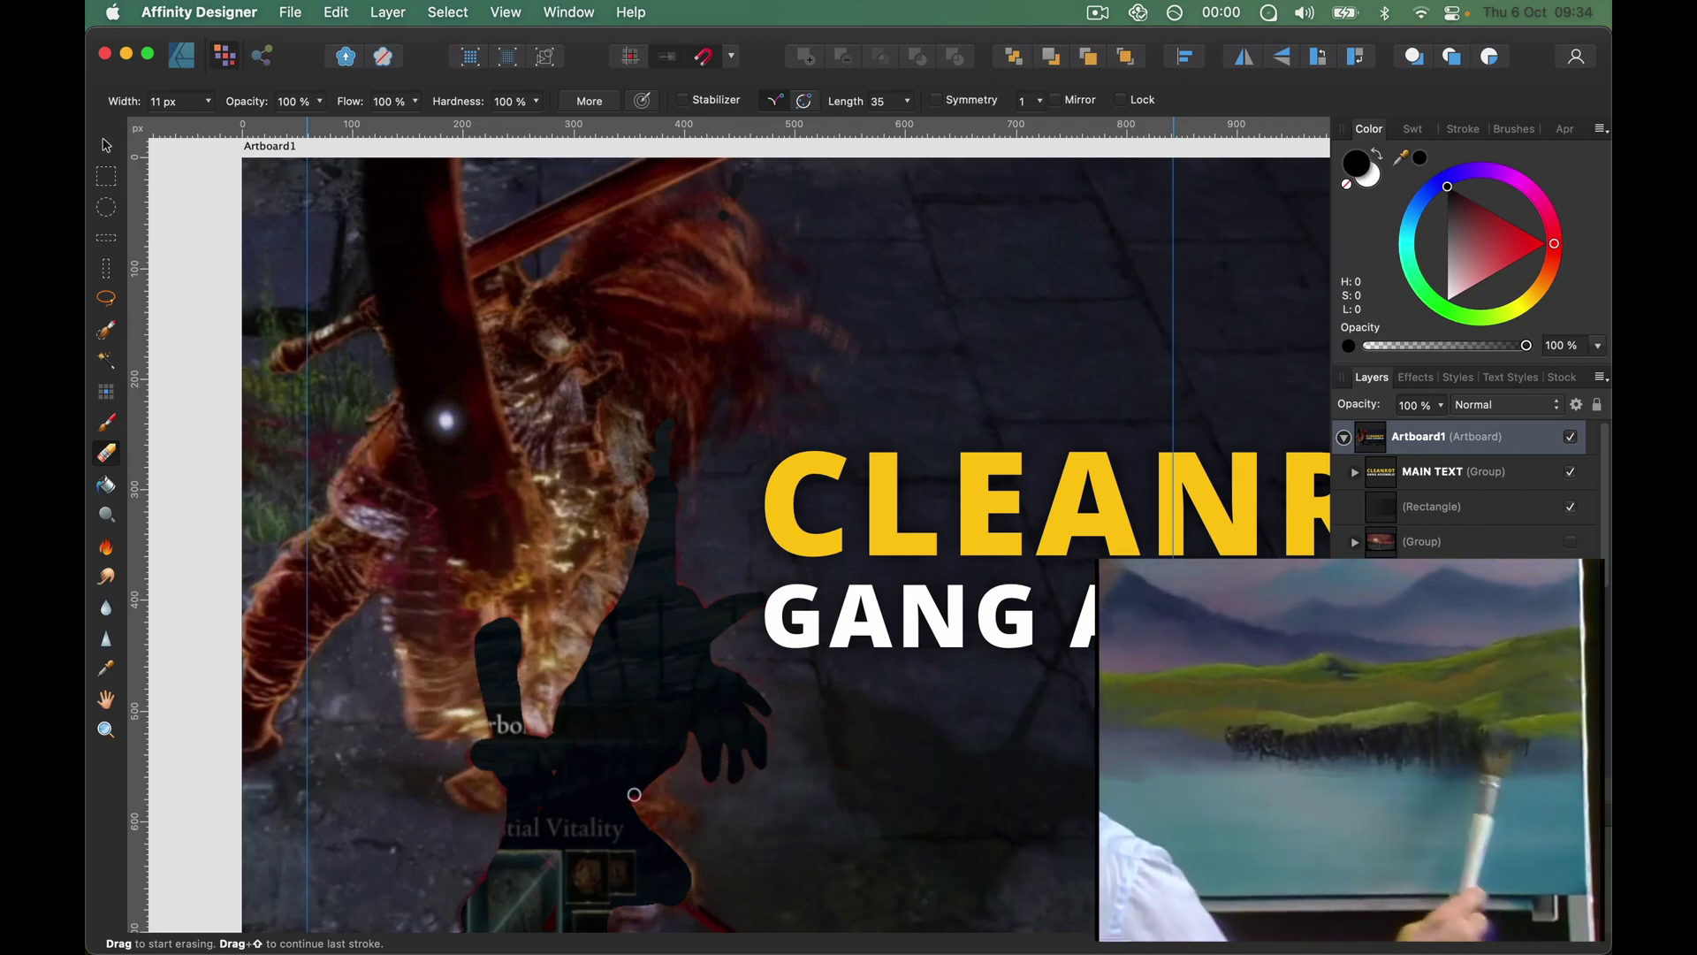
- Check the erased area against the vibrant colours by showing Bottom-Layer briefly and hiding it again
scroll(635, 792, "down", 5)
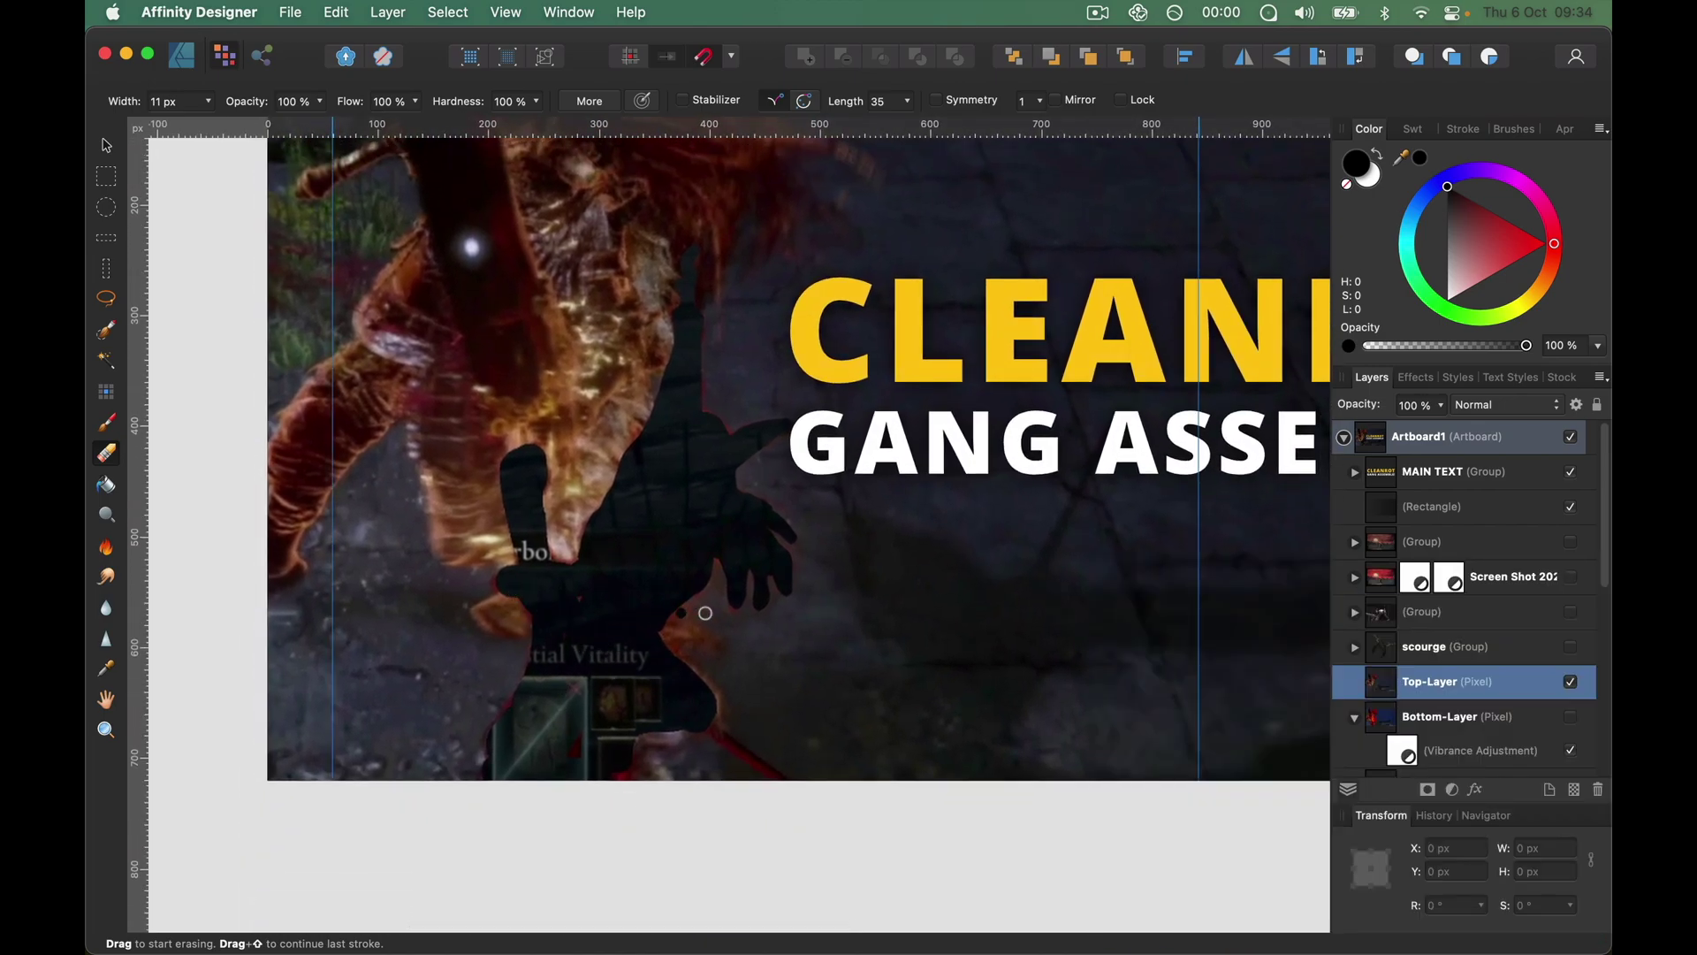
left_click(1572, 716)
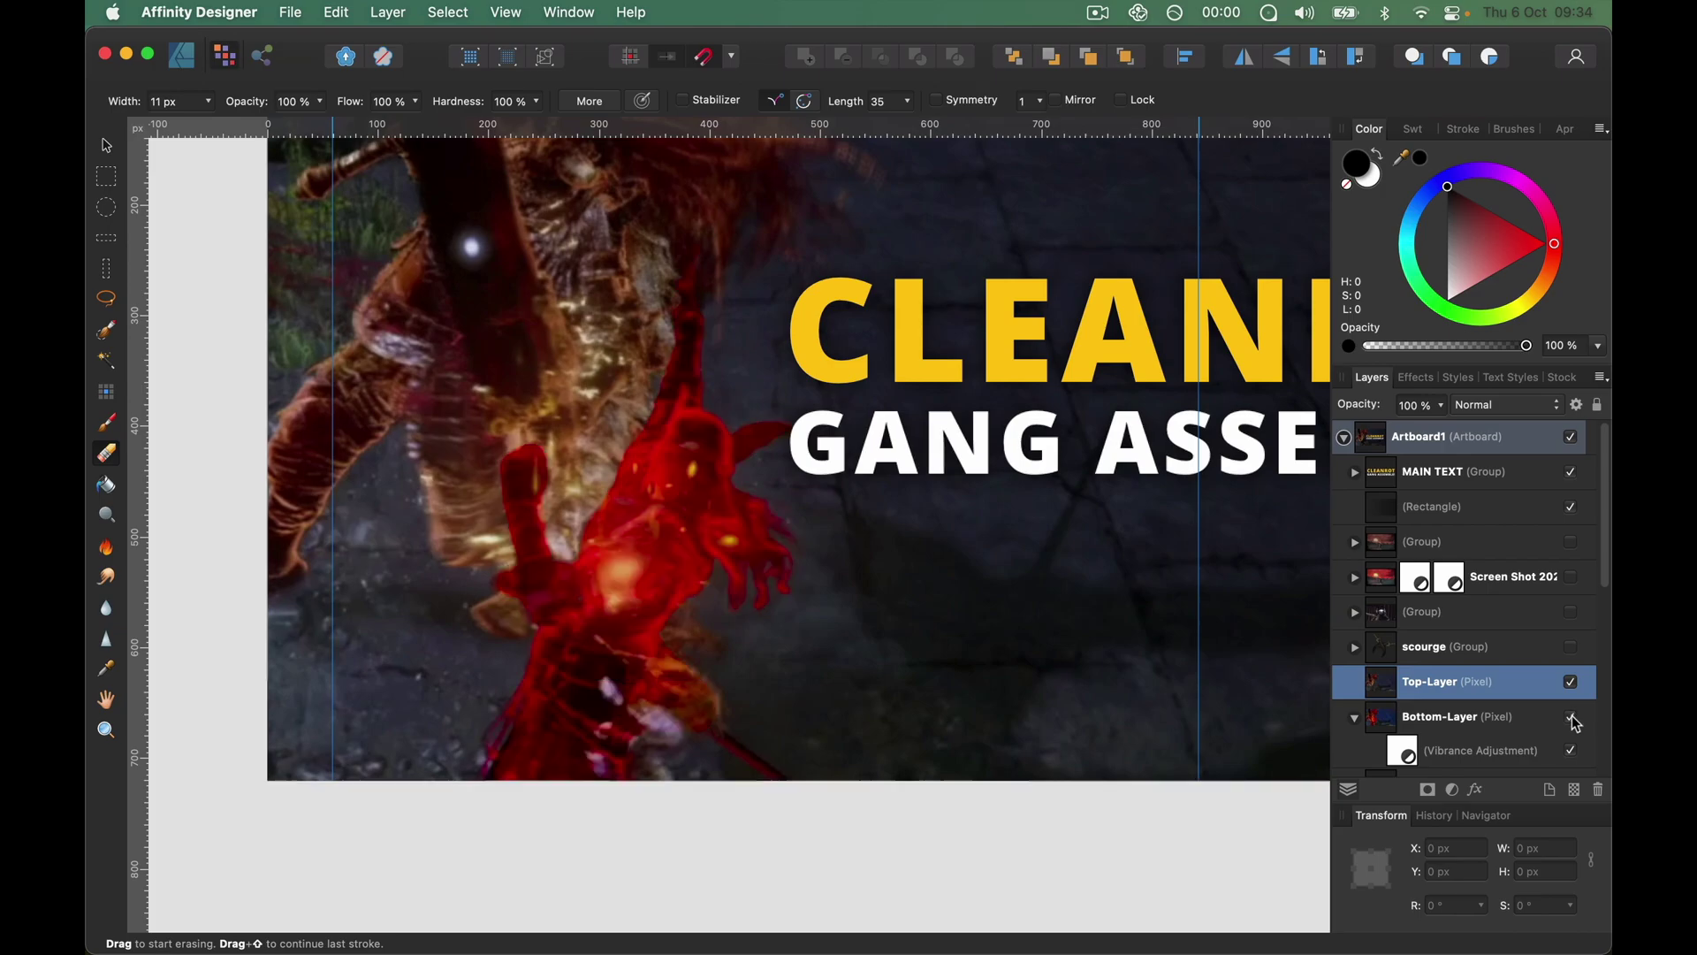
left_click(1573, 717)
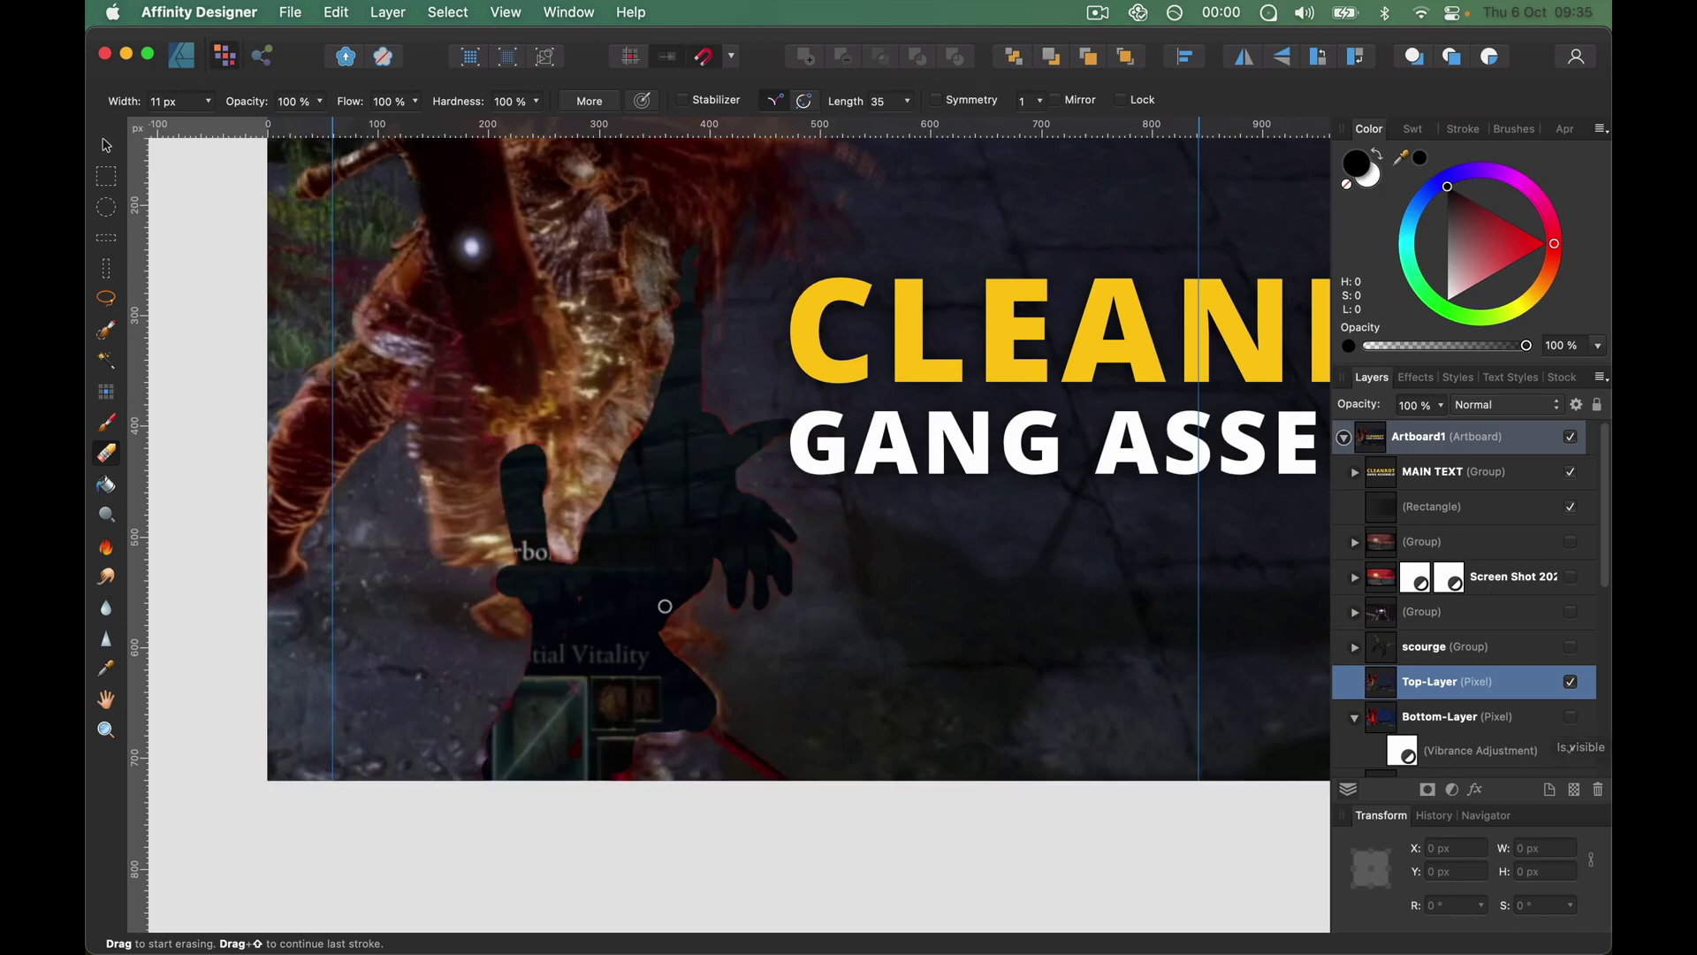
- Erase the remaining strip along the figure's lower edge from Top-Layer with the 11 px eraser, and show Bottom-Layer
scroll(624, 691, "down", 2)
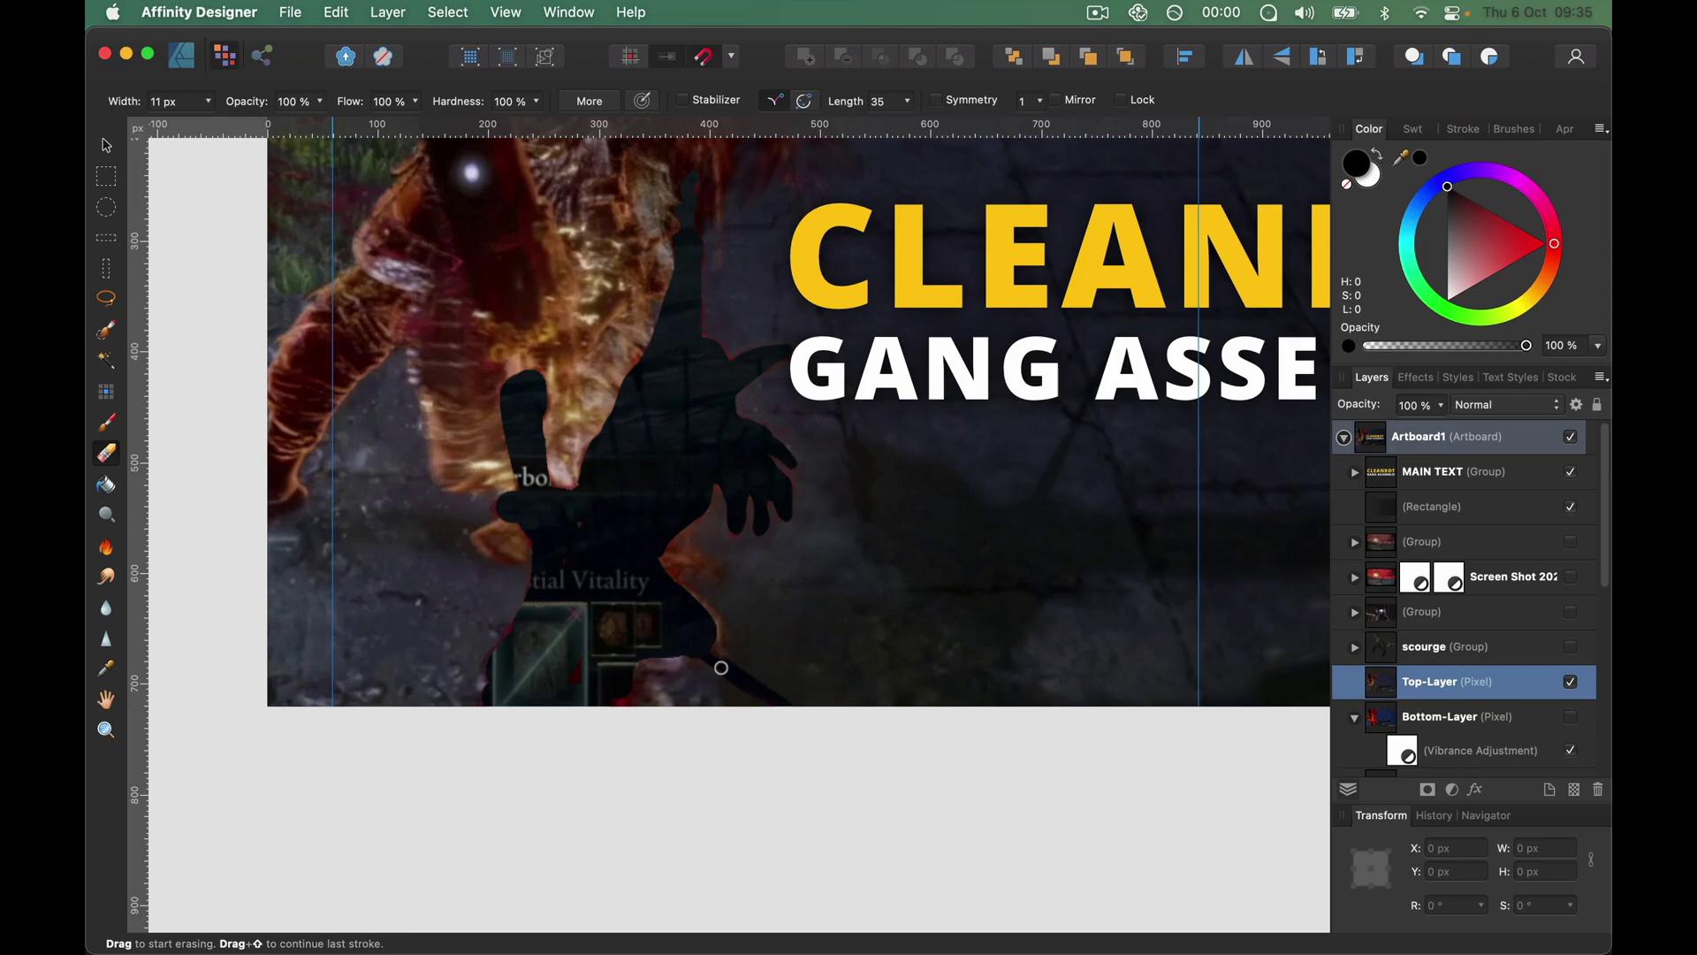
left_click_drag(720, 659, 695, 606)
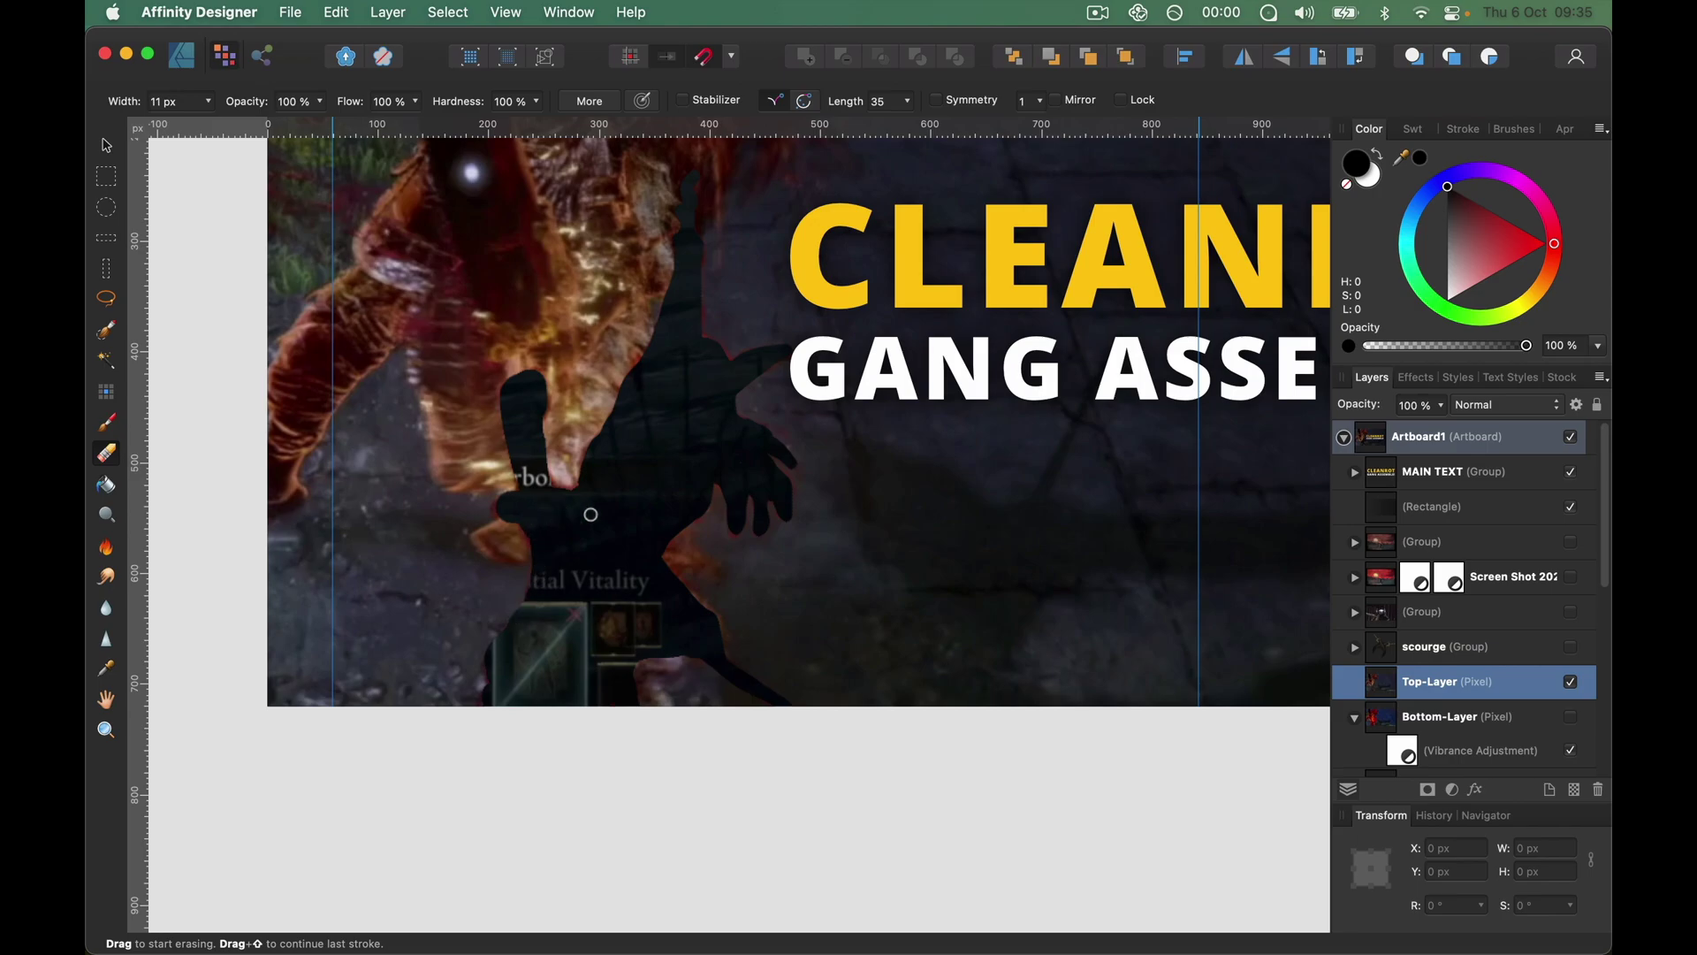
scroll(591, 513, "down", 5)
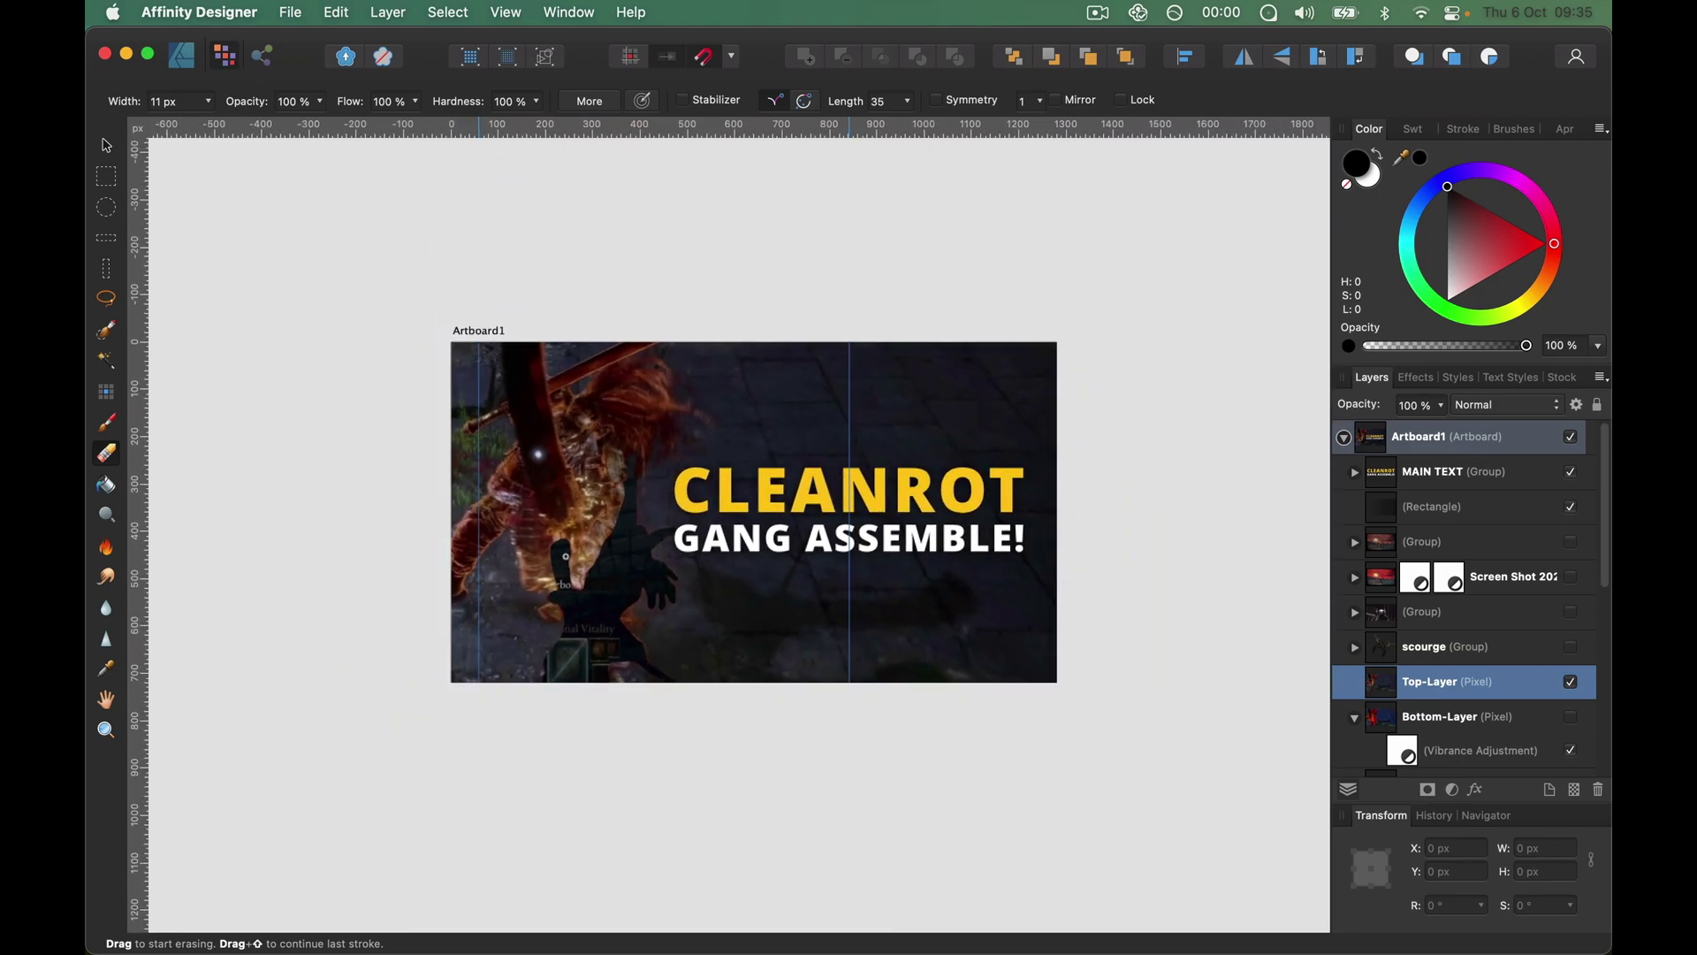
left_click(1571, 717)
scroll(1028, 590, "down", 3)
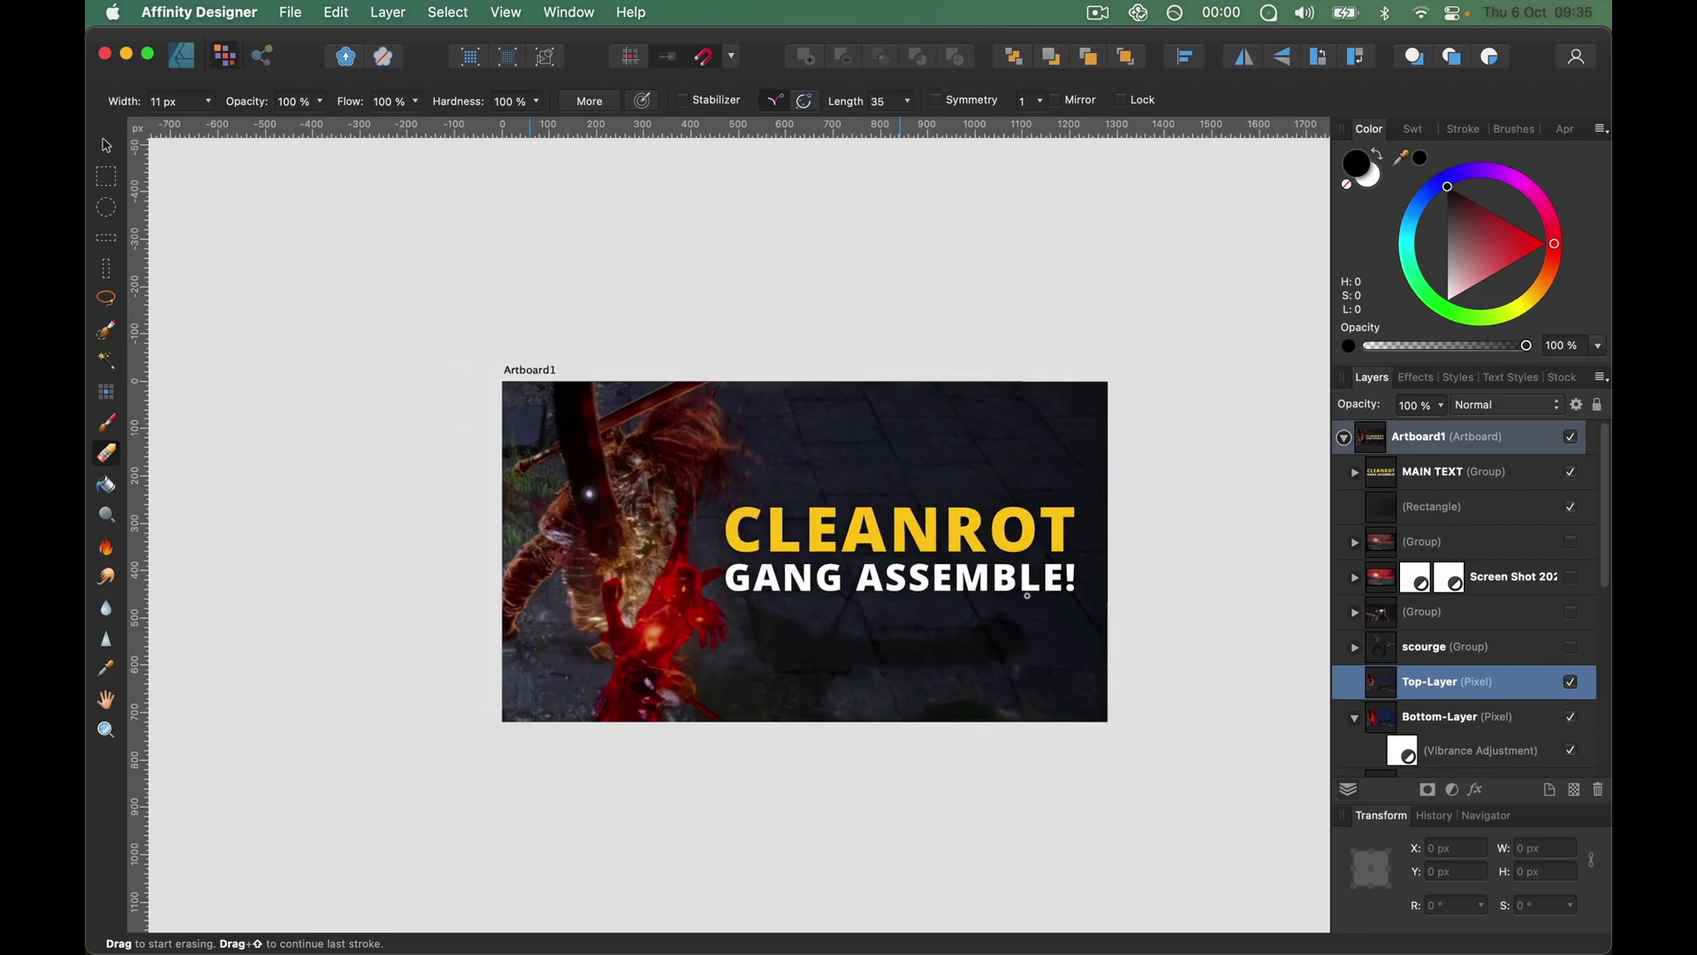
scroll(1028, 590, "up", 3)
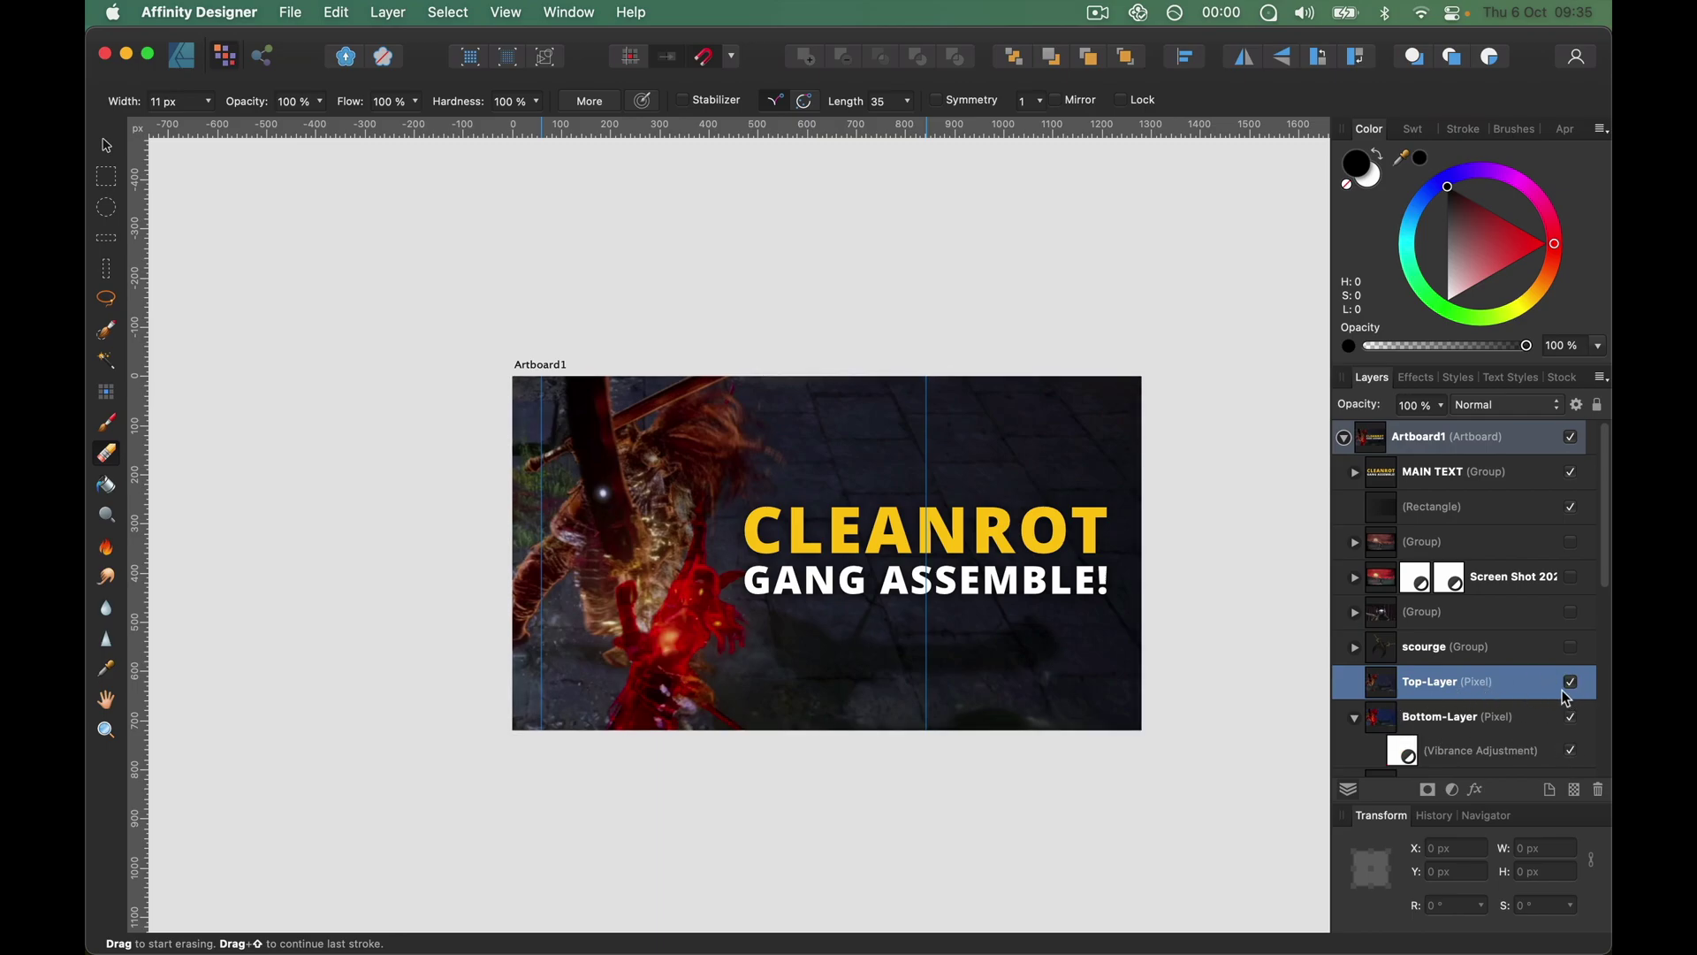
- Add a Vibrance adjustment to Top-Layer and move its settings window clear of the artboard
left_click(619, 10)
type("vibrance")
left_click(706, 100)
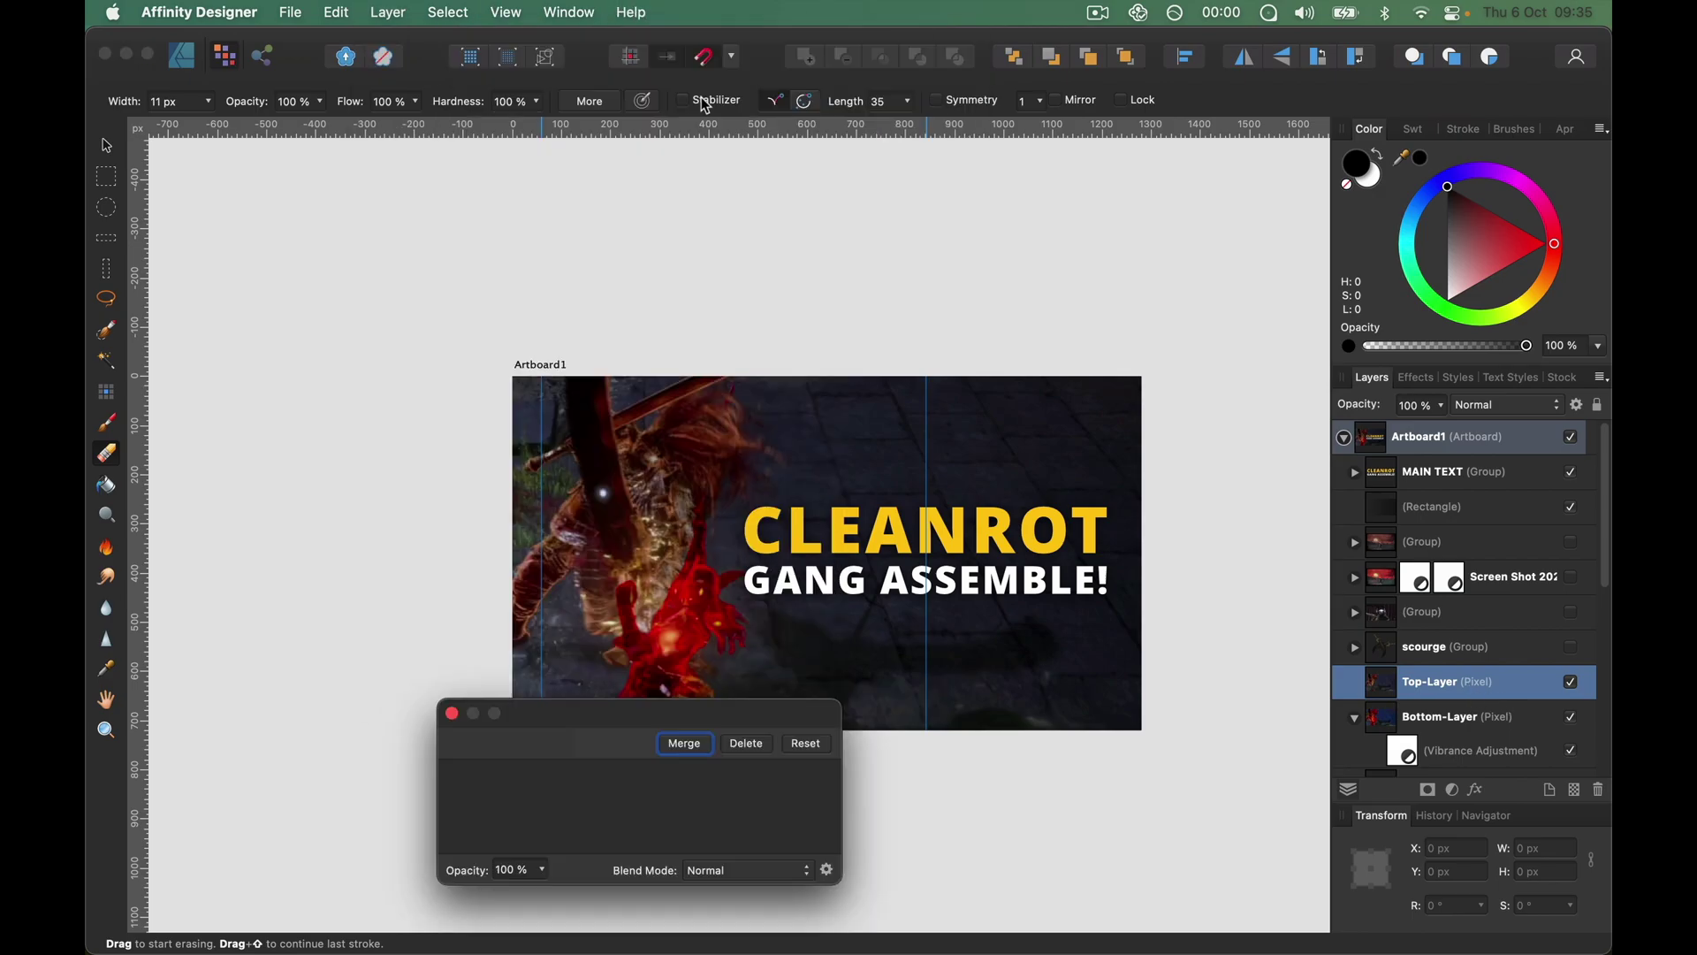
left_click_drag(764, 716, 1219, 177)
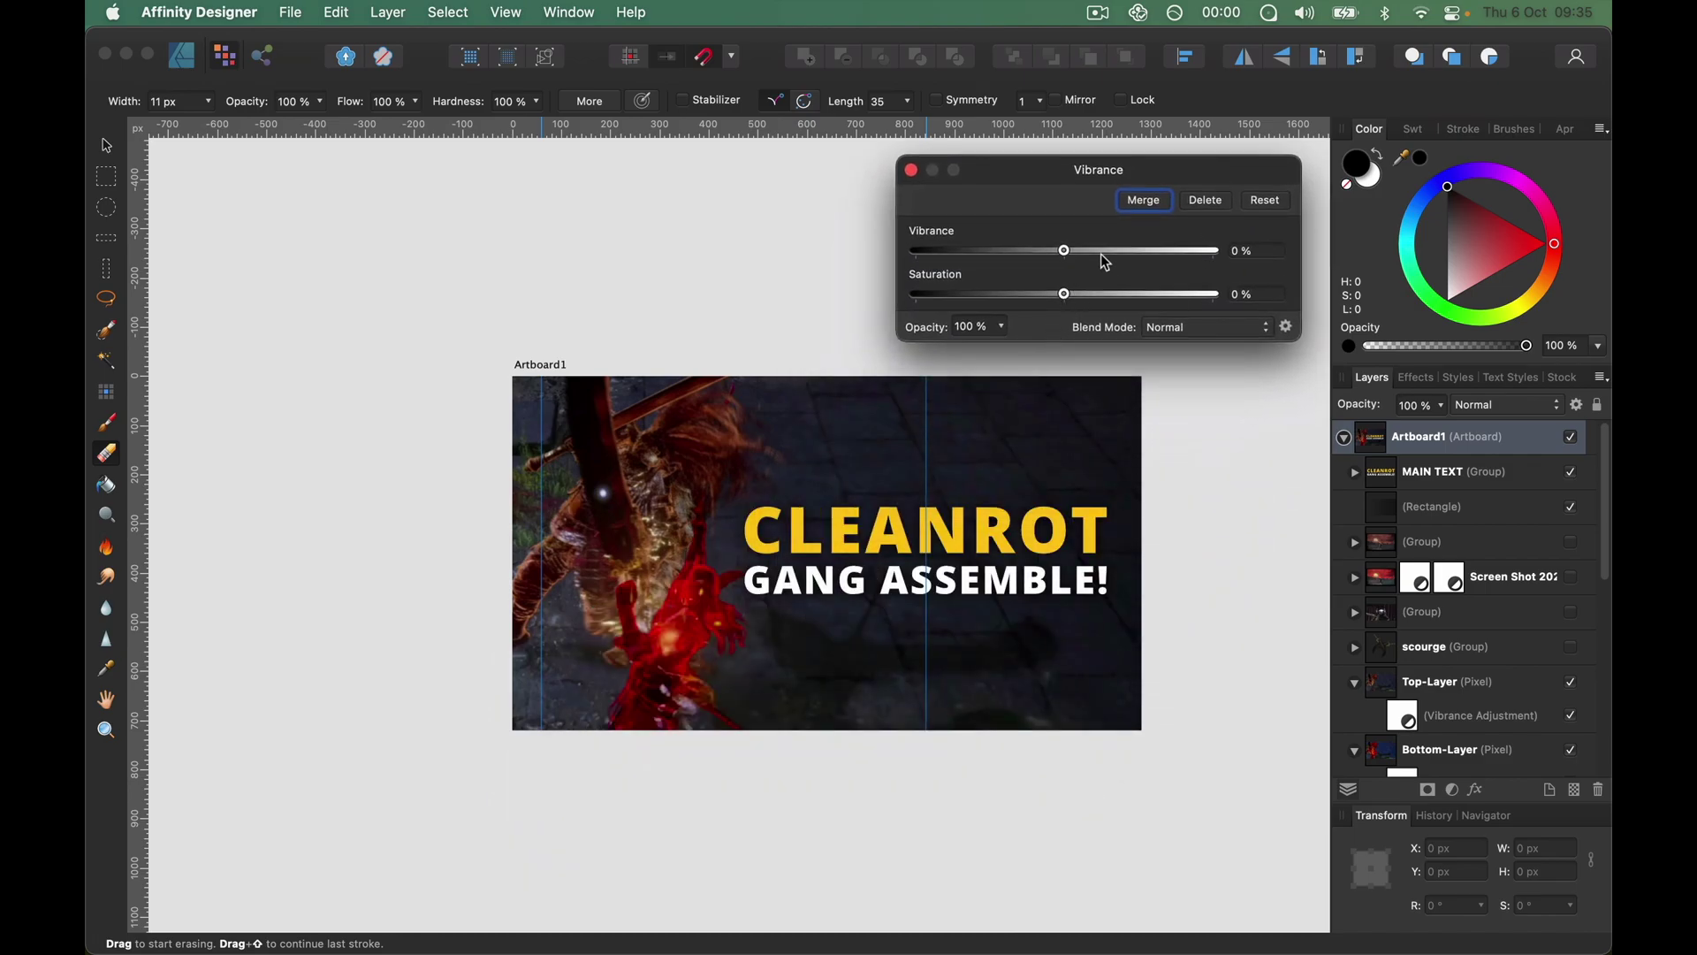
- Lower the Top-Layer adjustment's Vibrance to -57% and its Saturation to -59%
left_click_drag(1065, 297, 986, 305)
left_click_drag(1064, 251, 974, 301)
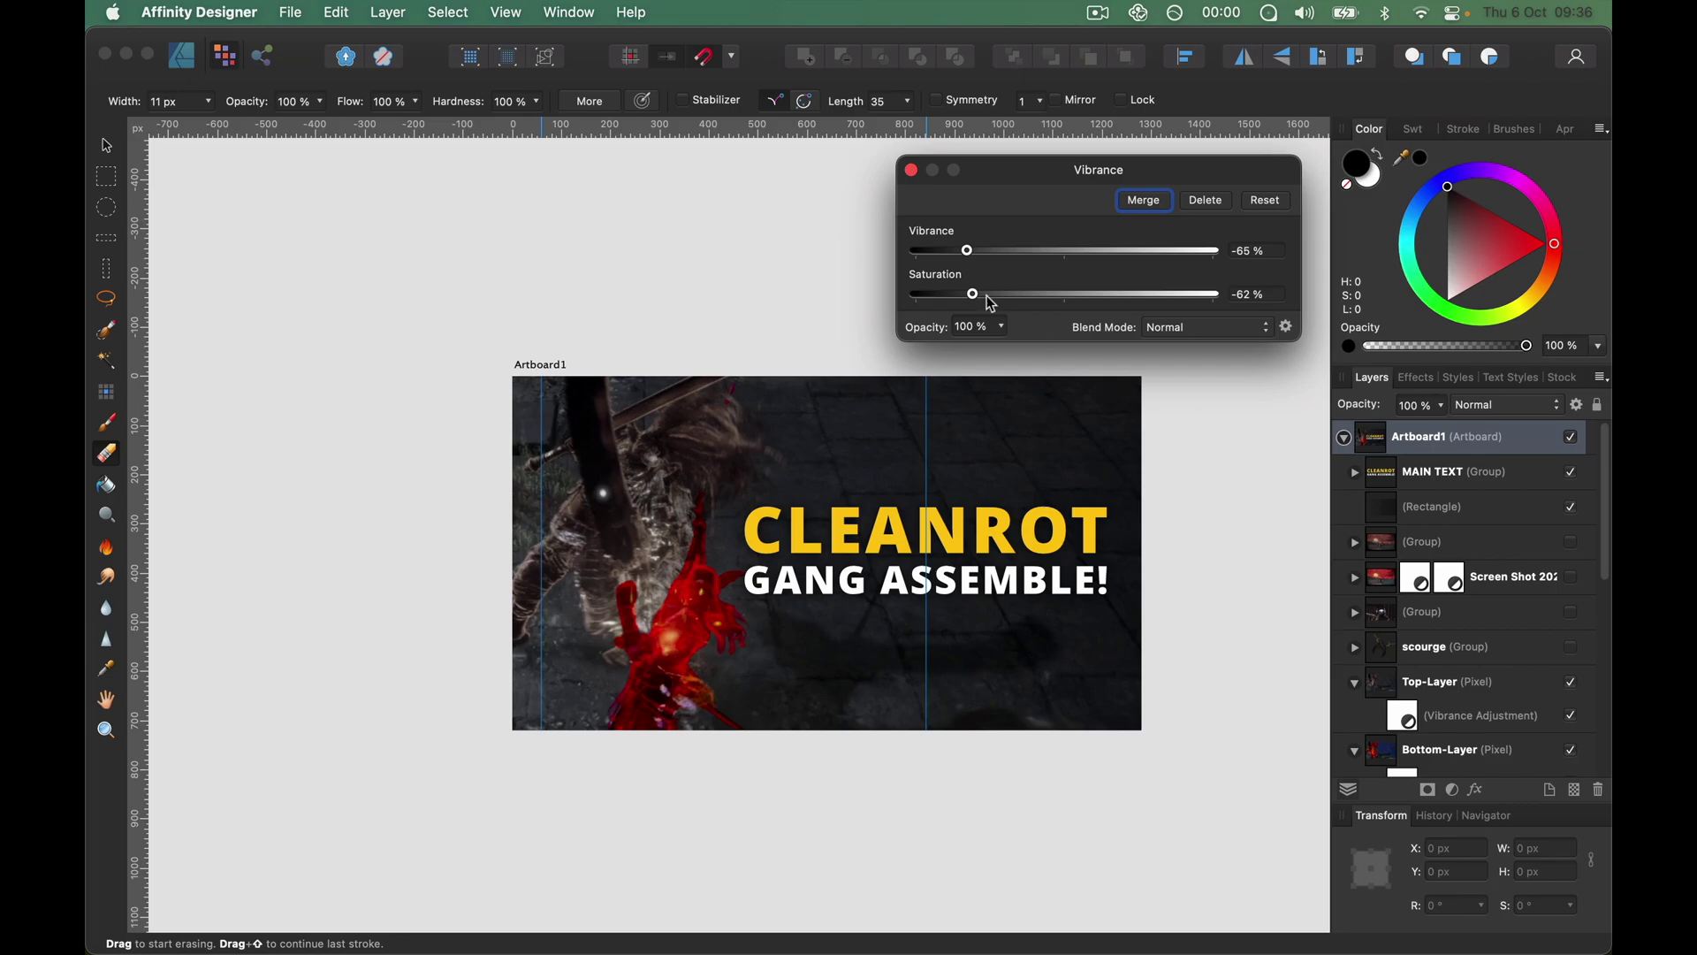
left_click_drag(971, 255, 983, 254)
left_click_drag(1010, 299, 980, 254)
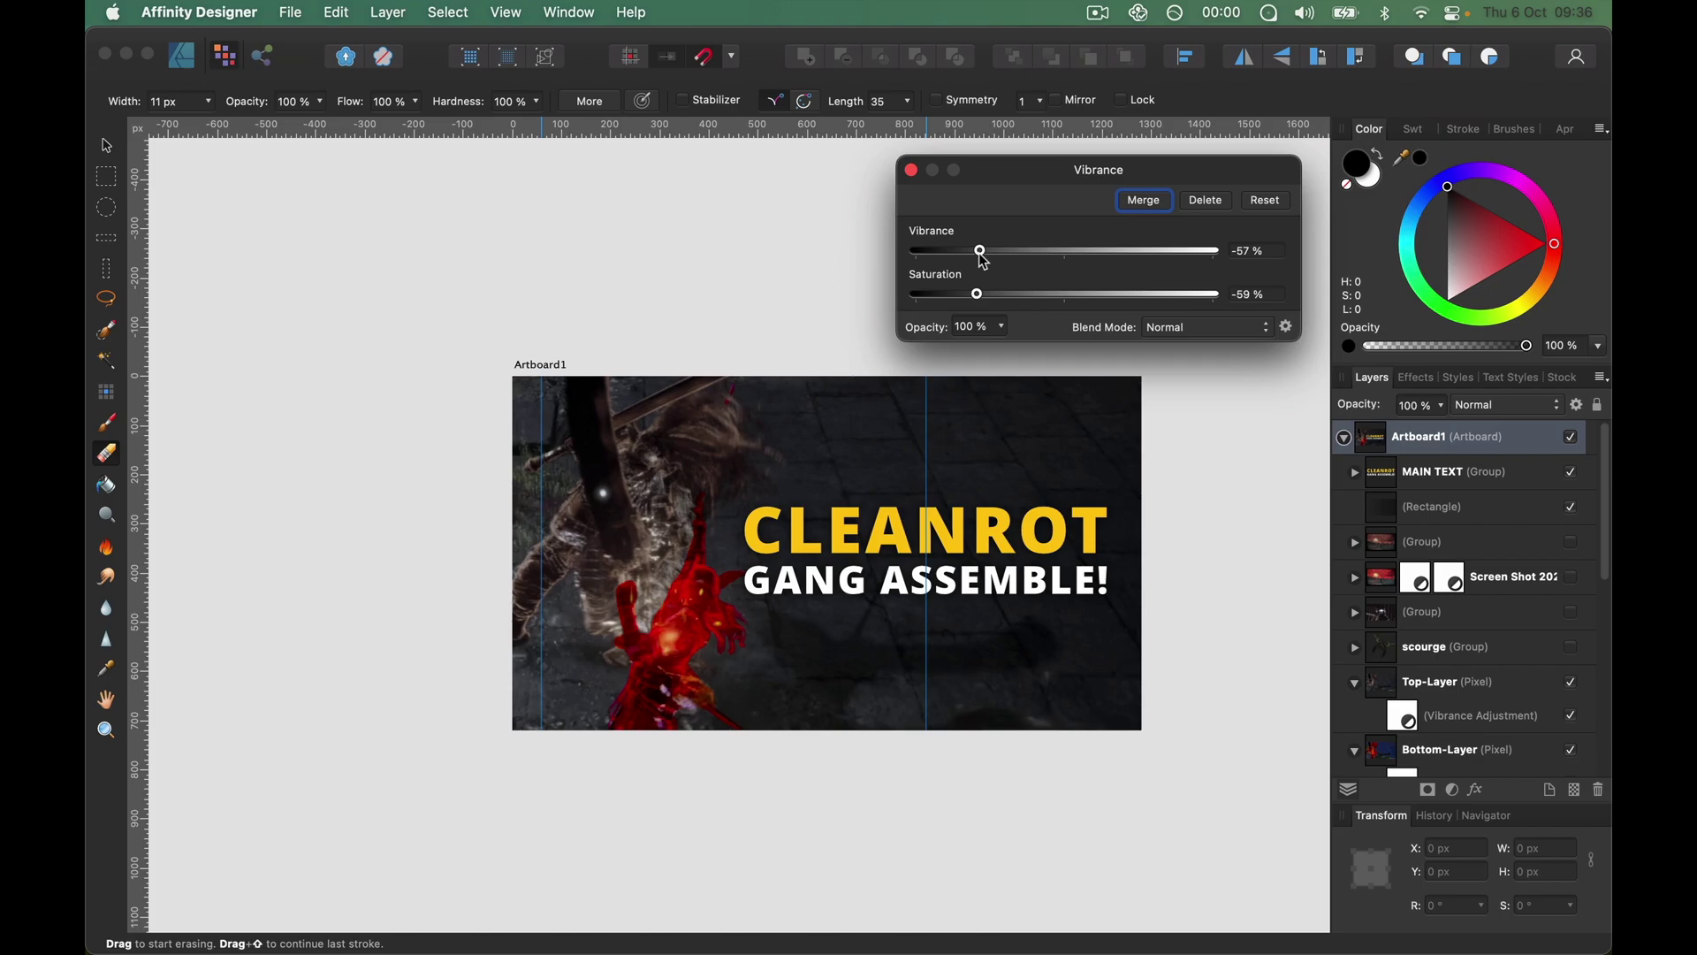